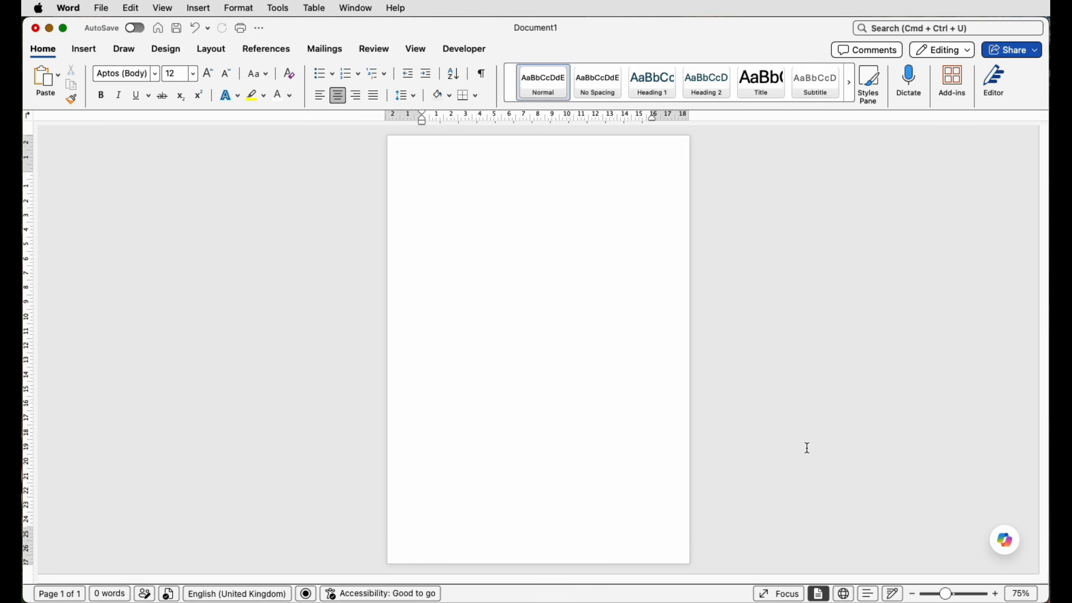
Insert a table with 2 columns and 2 rows into the blank document.
{"action": "left_click", "coordinate": [93, 52]}
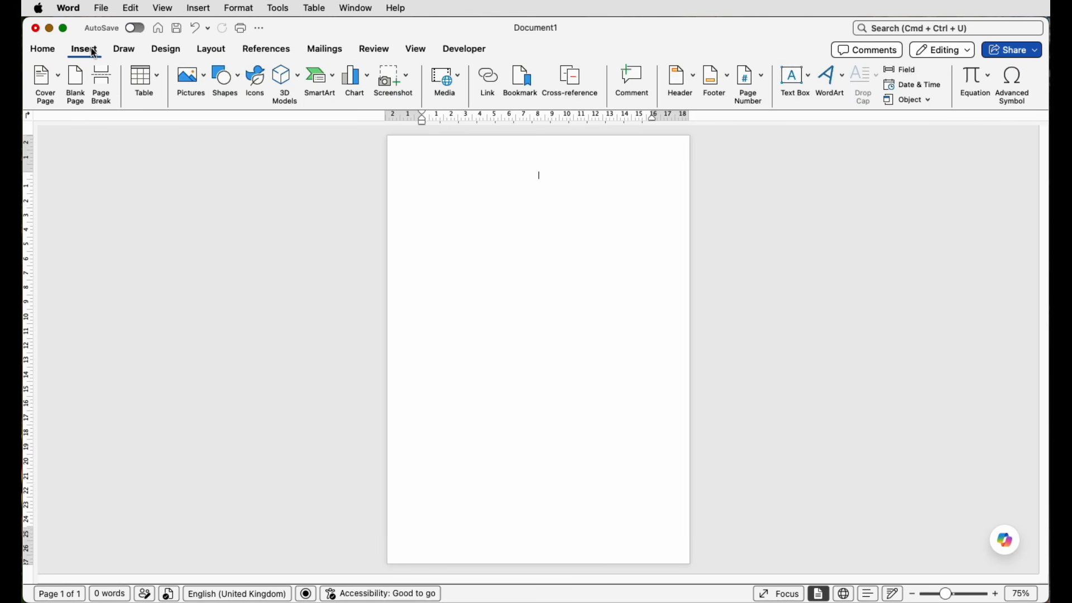
{"action": "left_click", "coordinate": [161, 78]}
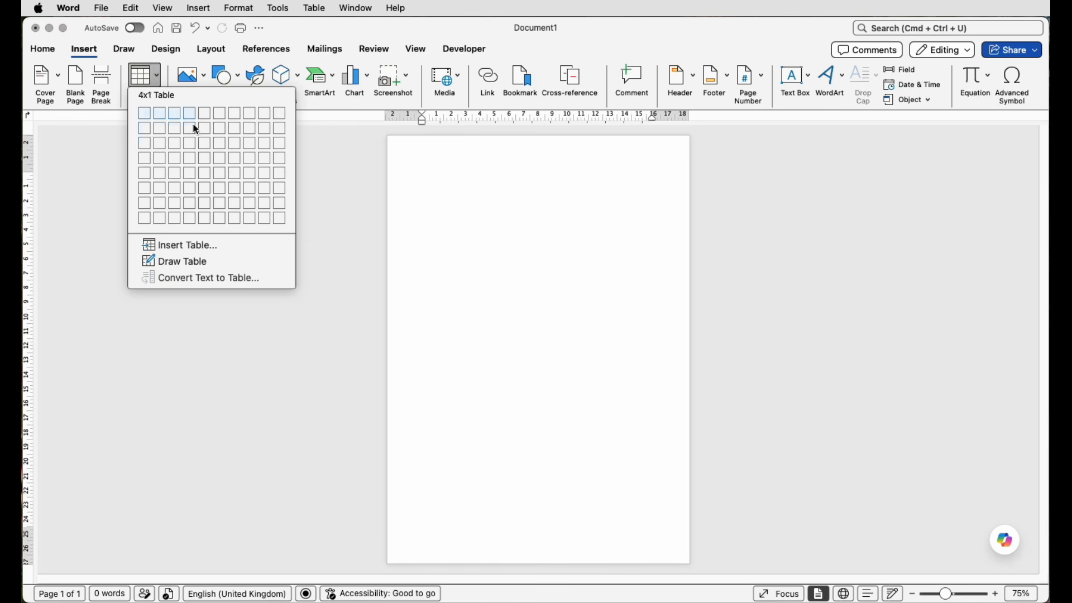
{"action": "left_click", "coordinate": [200, 248]}
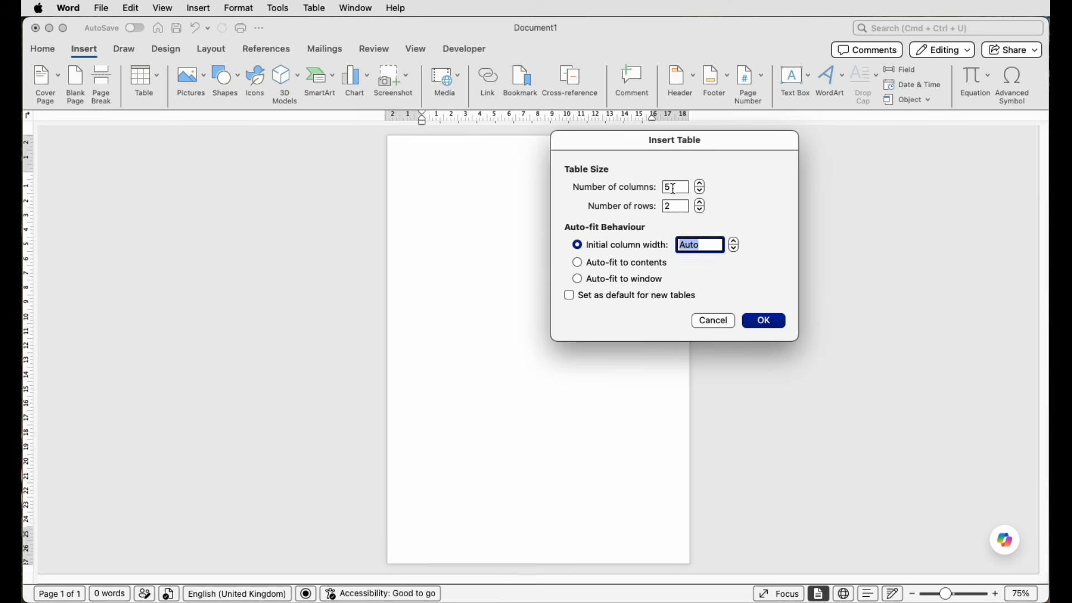
{"action": "left_click", "coordinate": [662, 189]}
{"action": "type", "text": "2"}
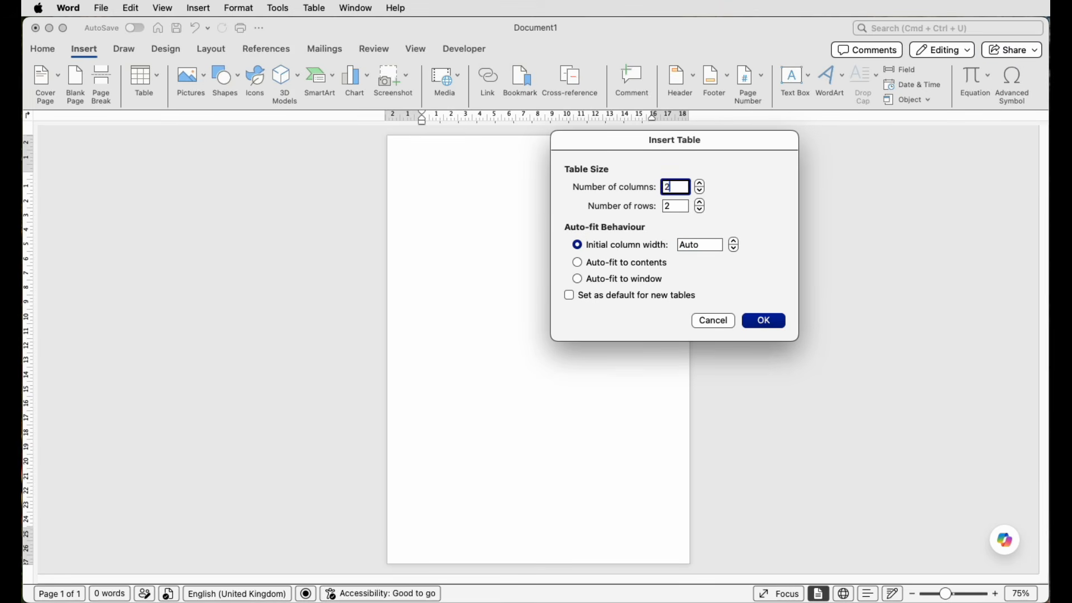
{"action": "left_click", "coordinate": [766, 319]}
Fill both cells of the first column with the sample paragraph beginning "Video provides a powerful way to help you prove your point".
{"action": "scroll", "coordinate": [350, 184], "scroll_direction": "up", "scroll_amount": 5}
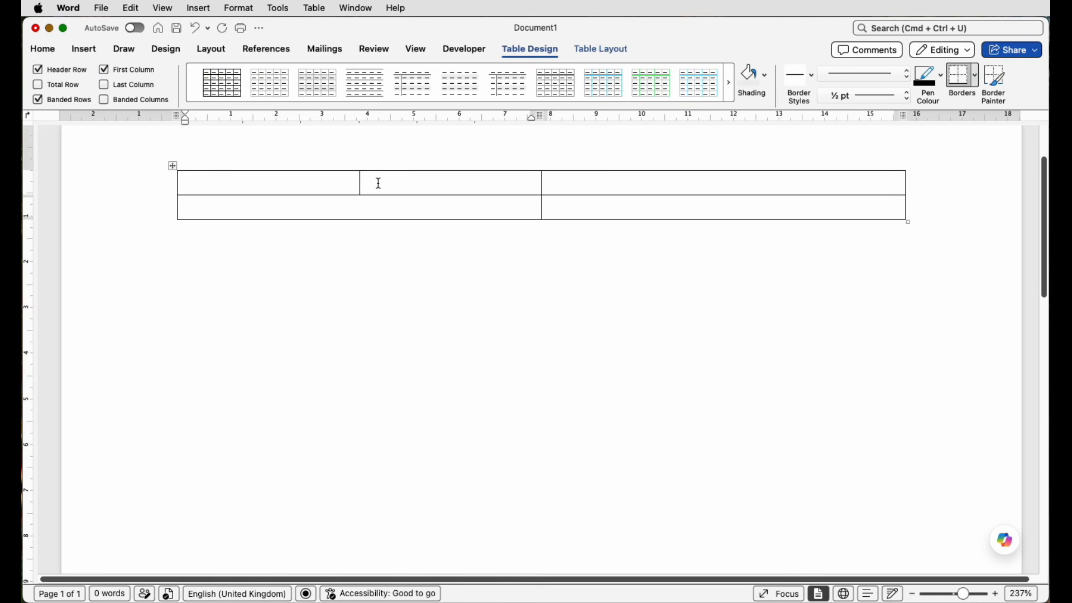
{"action": "type", "text": "=rand(1,2)"}
{"action": "key", "text": "Return"}
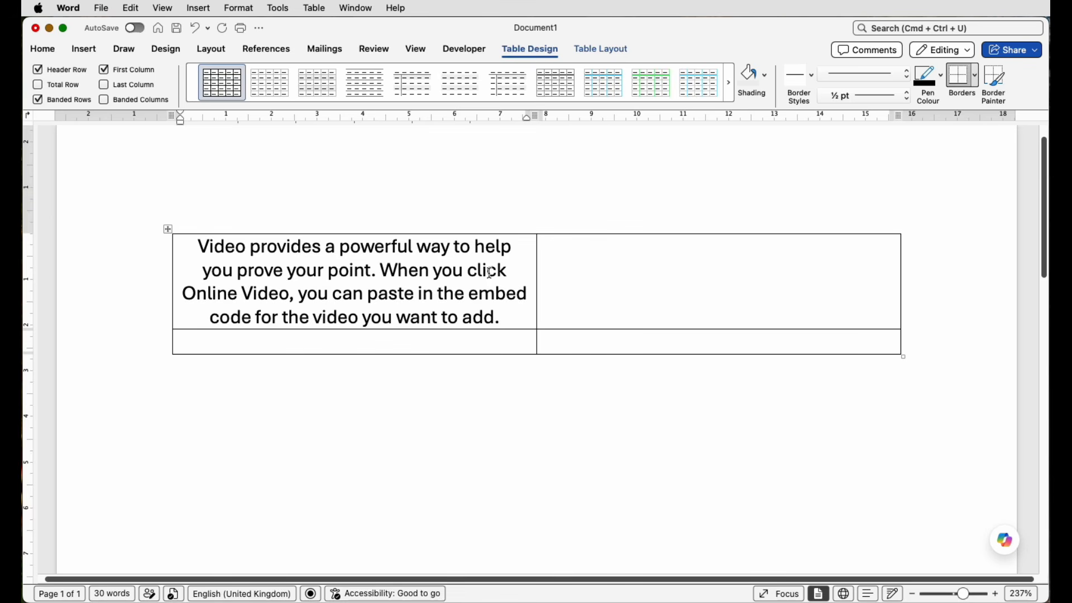
{"action": "left_click_drag", "start_coordinate": [506, 318], "coordinate": [234, 253]}
{"action": "key", "text": "super+c"}
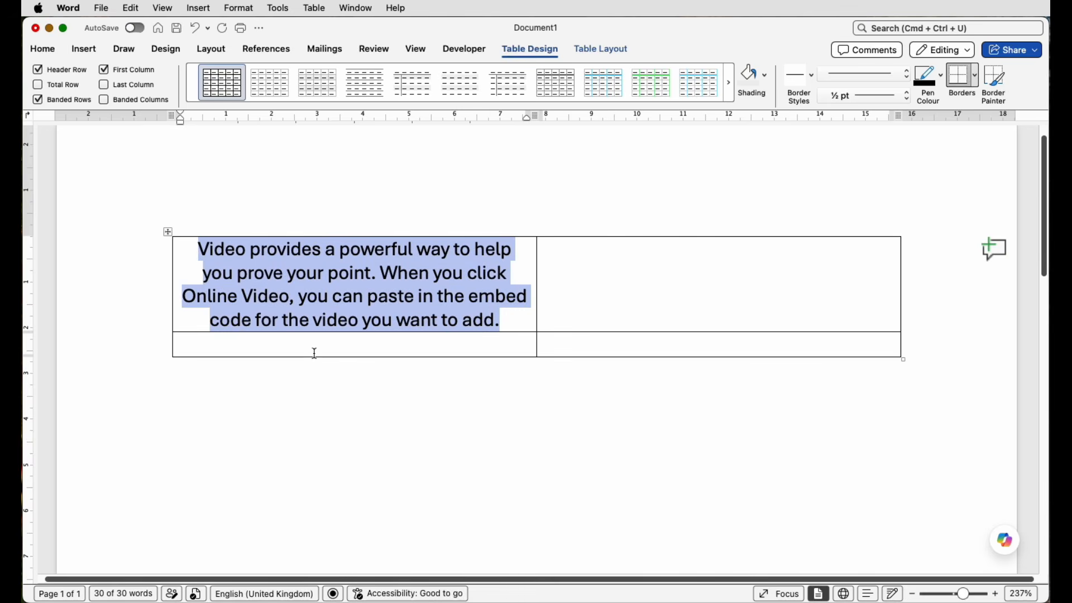
{"action": "left_click", "coordinate": [313, 352]}
{"action": "key", "text": "super+v"}
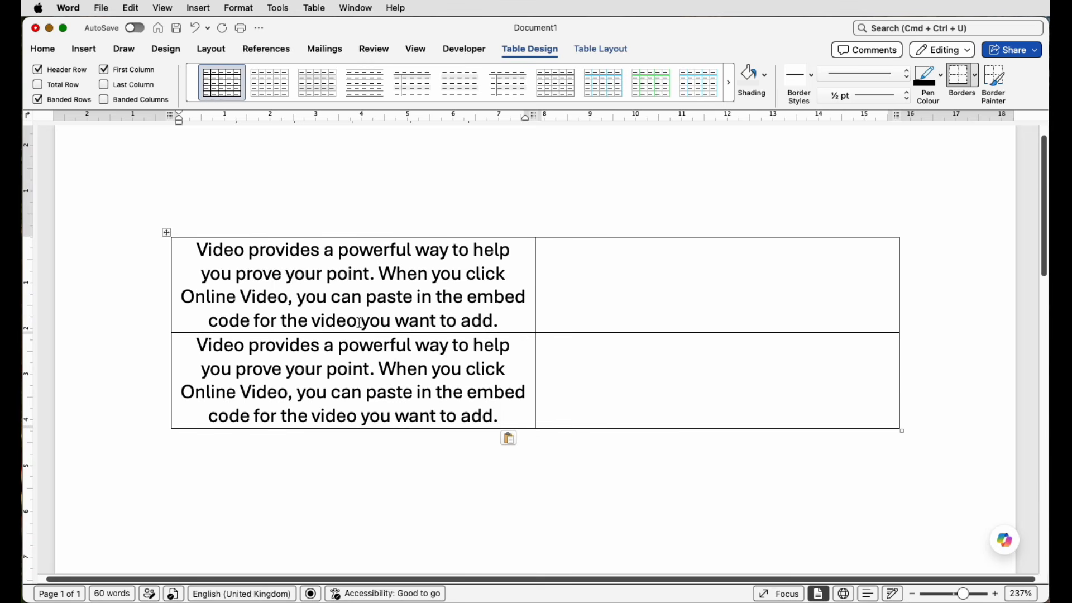
Open the cell margin options for the whole table and turn off "Same as the whole table".
{"action": "left_click", "coordinate": [168, 234]}
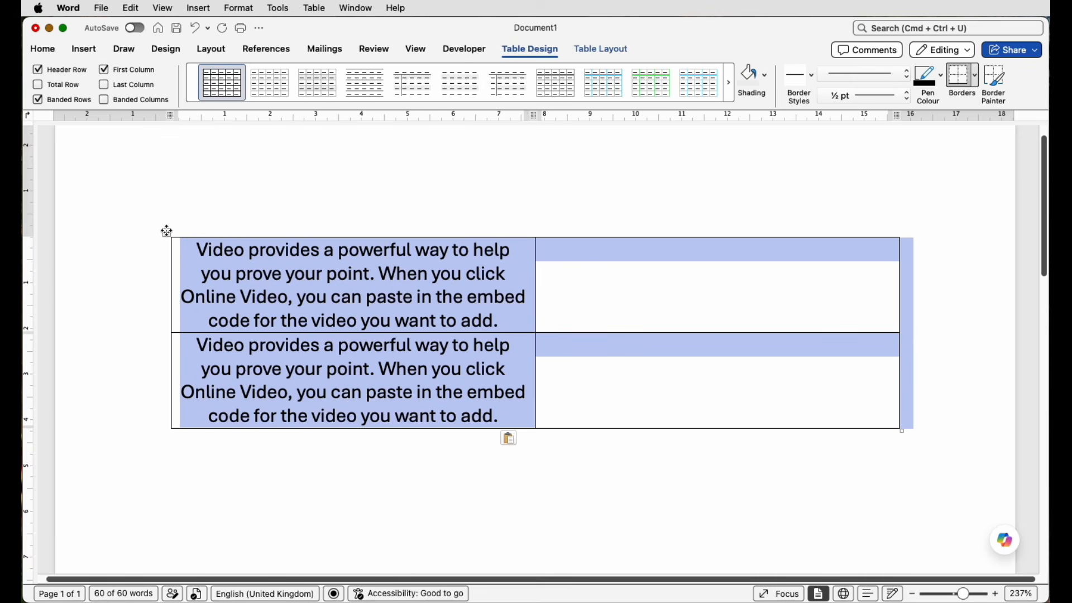
{"action": "right_click", "coordinate": [329, 300]}
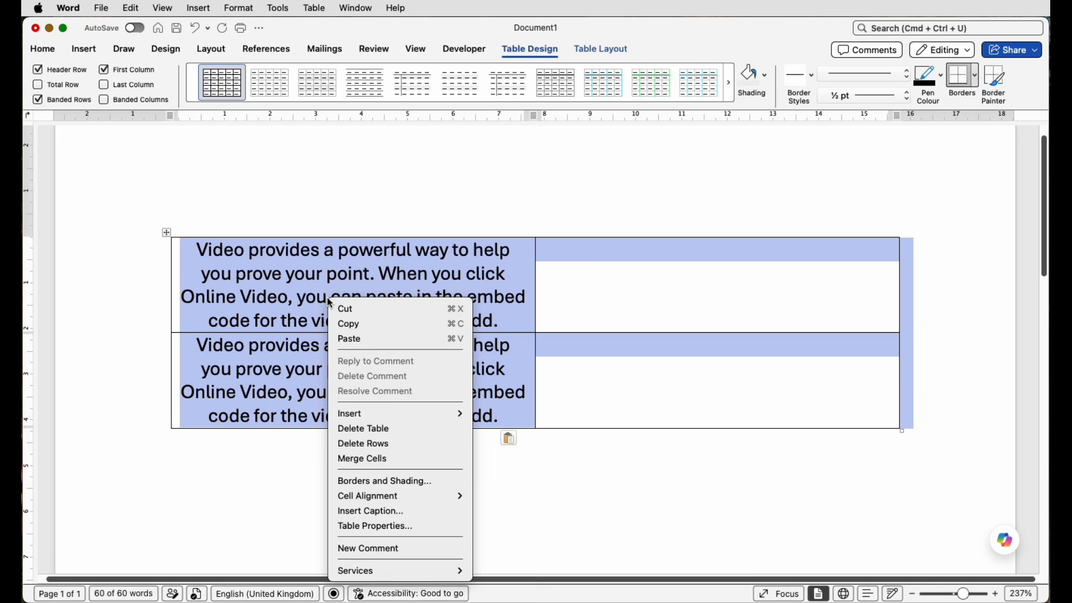
{"action": "left_click", "coordinate": [362, 526]}
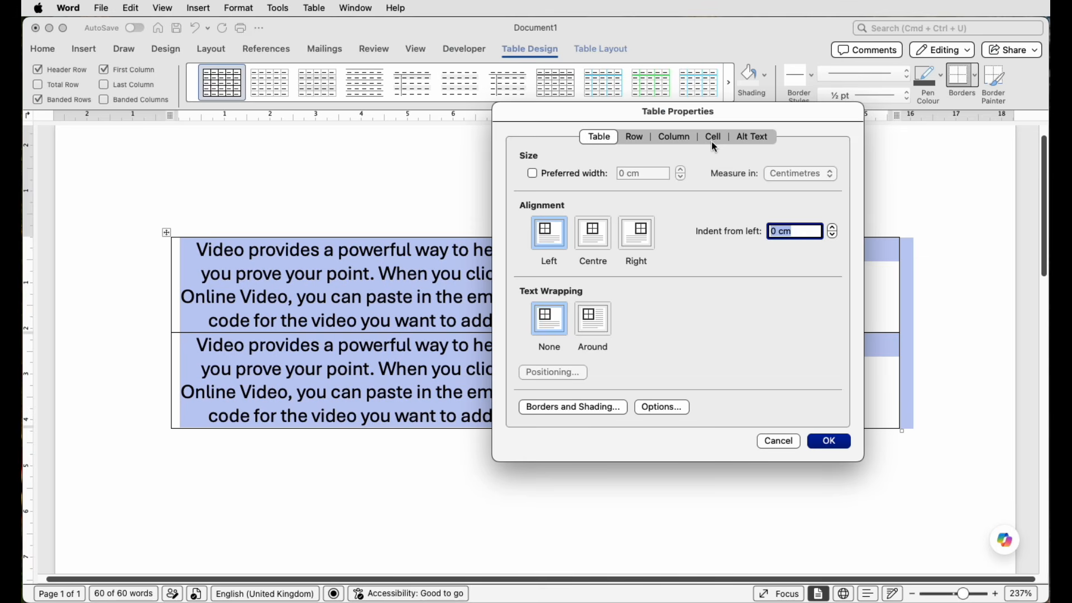
{"action": "left_click", "coordinate": [714, 139]}
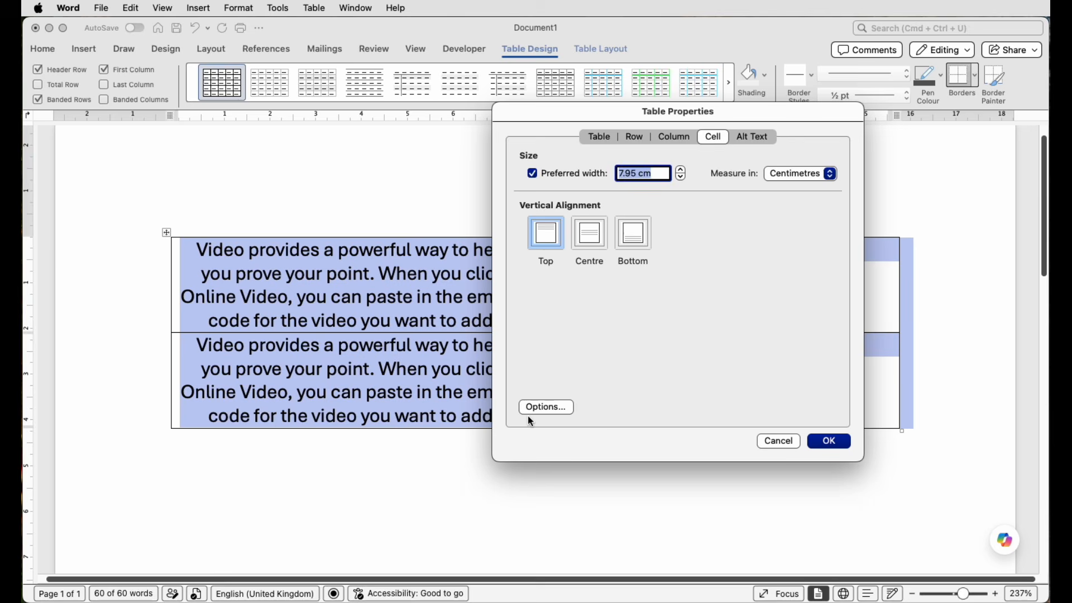
{"action": "left_click", "coordinate": [545, 407]}
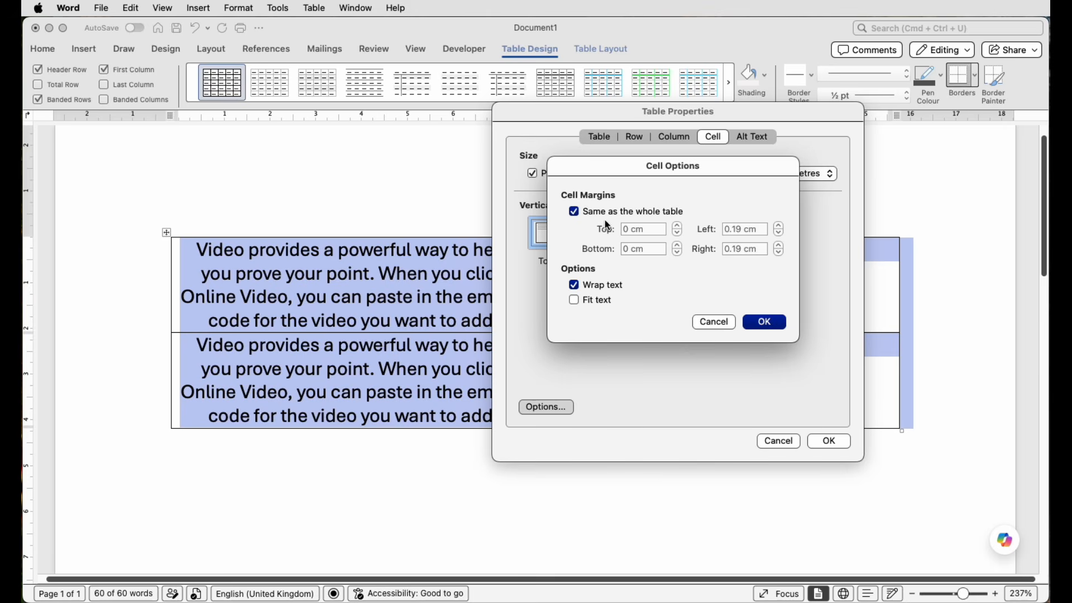
{"action": "left_click", "coordinate": [575, 212]}
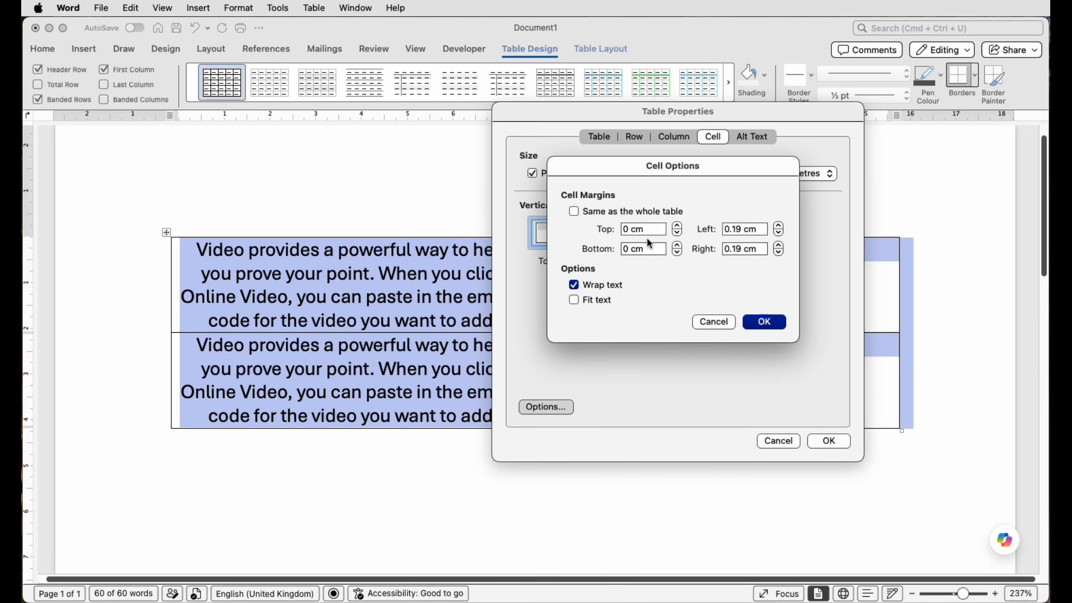
Set the top, bottom, left and right cell margins to 0.4 cm and apply them to the selected table.
{"action": "left_click", "coordinate": [680, 228]}
{"action": "left_click", "coordinate": [679, 227]}
{"action": "left_click", "coordinate": [679, 227]}
{"action": "left_click", "coordinate": [679, 227]}
{"action": "left_click", "coordinate": [679, 227]}
{"action": "left_click", "coordinate": [679, 227]}
{"action": "left_click", "coordinate": [679, 227]}
{"action": "left_click", "coordinate": [679, 227]}
{"action": "left_click", "coordinate": [679, 247]}
{"action": "left_click", "coordinate": [679, 246]}
{"action": "left_click", "coordinate": [679, 247]}
{"action": "left_click", "coordinate": [679, 247]}
{"action": "left_click", "coordinate": [781, 227]}
{"action": "left_click", "coordinate": [782, 228]}
{"action": "left_click", "coordinate": [782, 227]}
{"action": "left_click", "coordinate": [781, 227]}
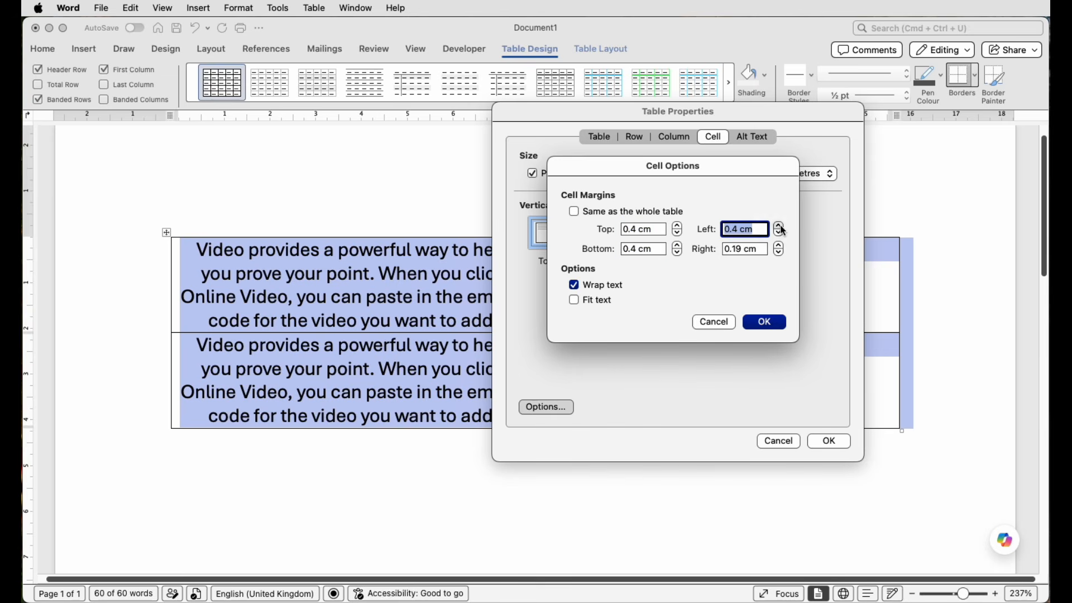
{"action": "left_click", "coordinate": [779, 246]}
{"action": "left_click", "coordinate": [779, 246]}
{"action": "left_click", "coordinate": [779, 245]}
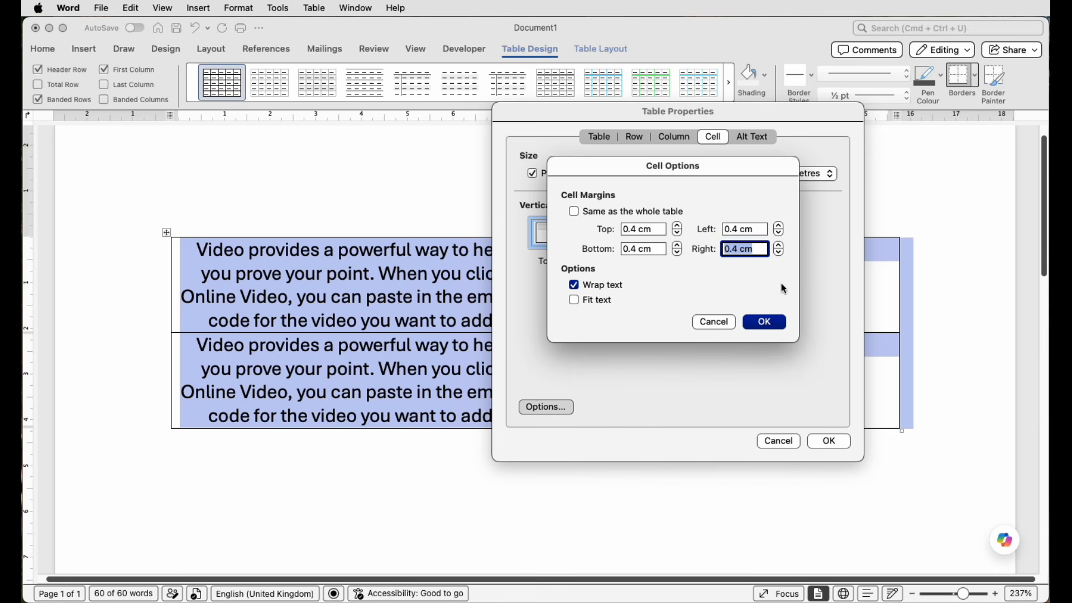
{"action": "left_click", "coordinate": [765, 323]}
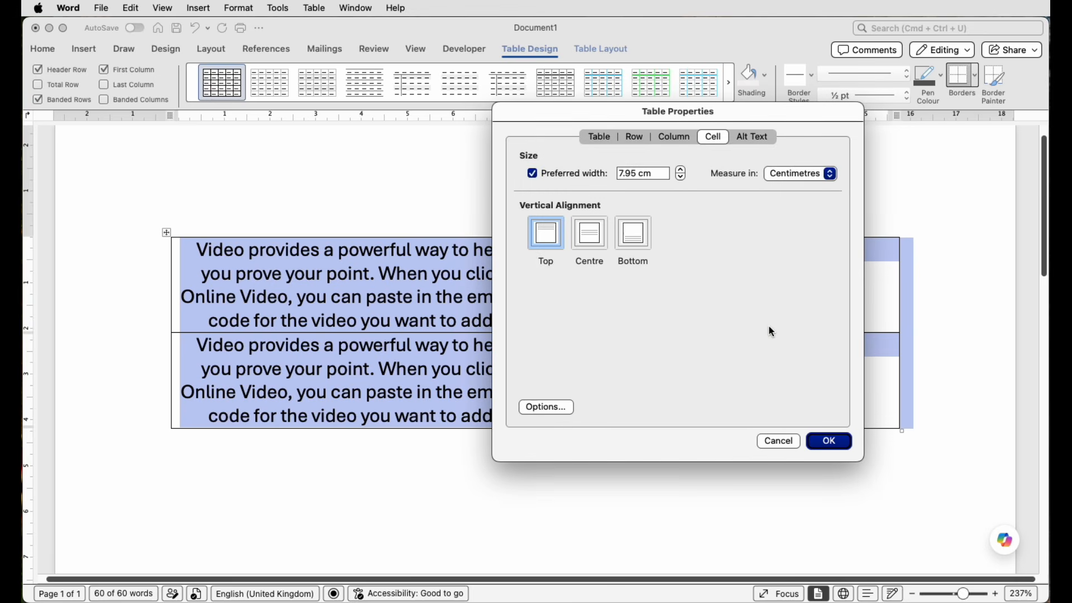
{"action": "left_click", "coordinate": [829, 441]}
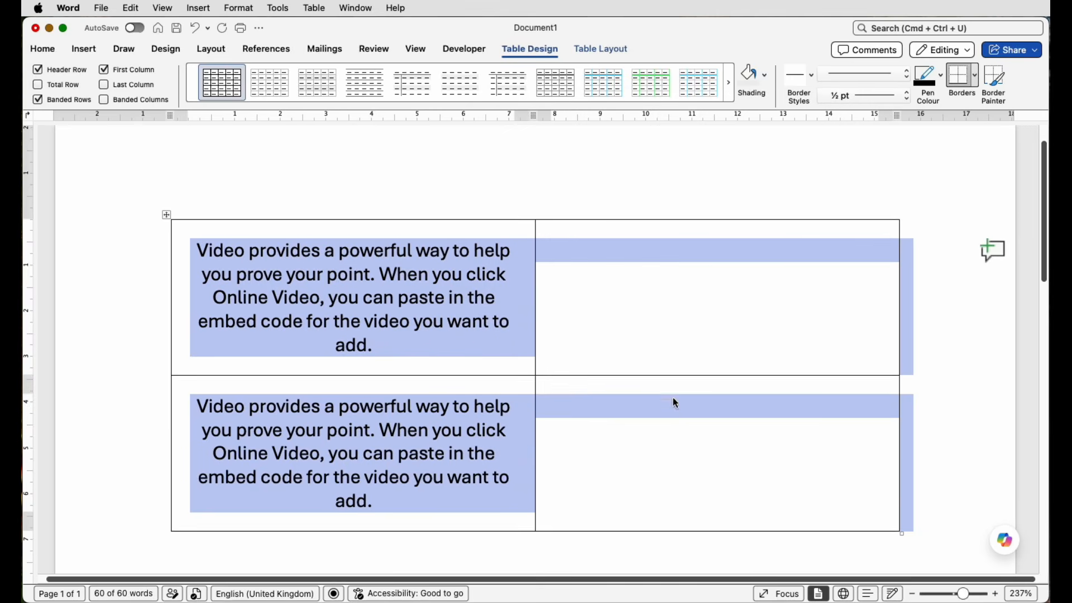
{"action": "scroll", "coordinate": [674, 401], "scroll_direction": "down", "scroll_amount": 1}
{"action": "left_click", "coordinate": [939, 457]}
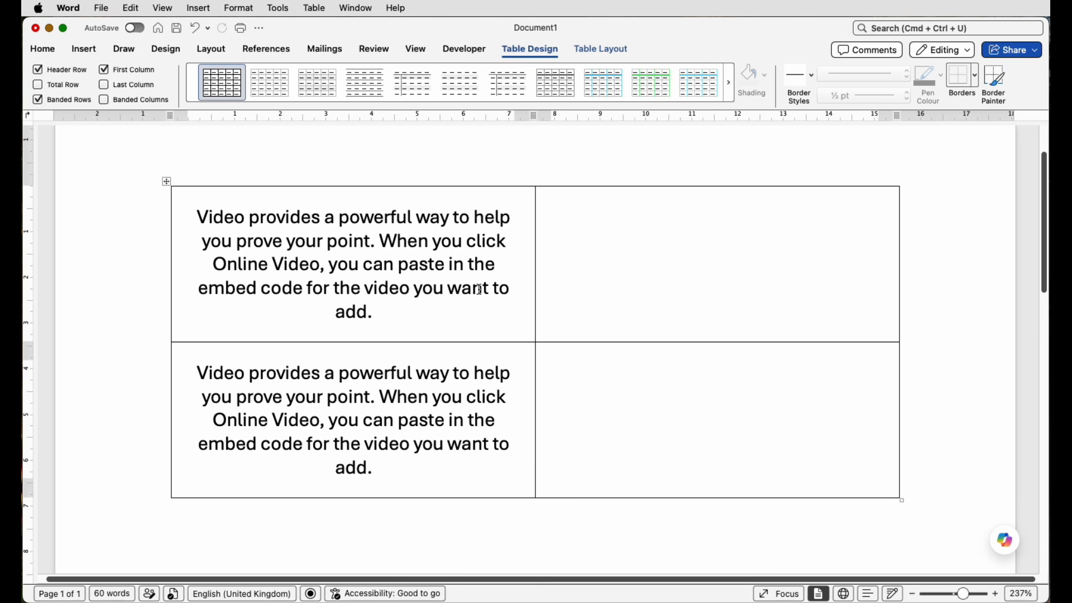
Reduce the font size of the paragraph in the first row's text cell to 11.
{"action": "left_click", "coordinate": [391, 315]}
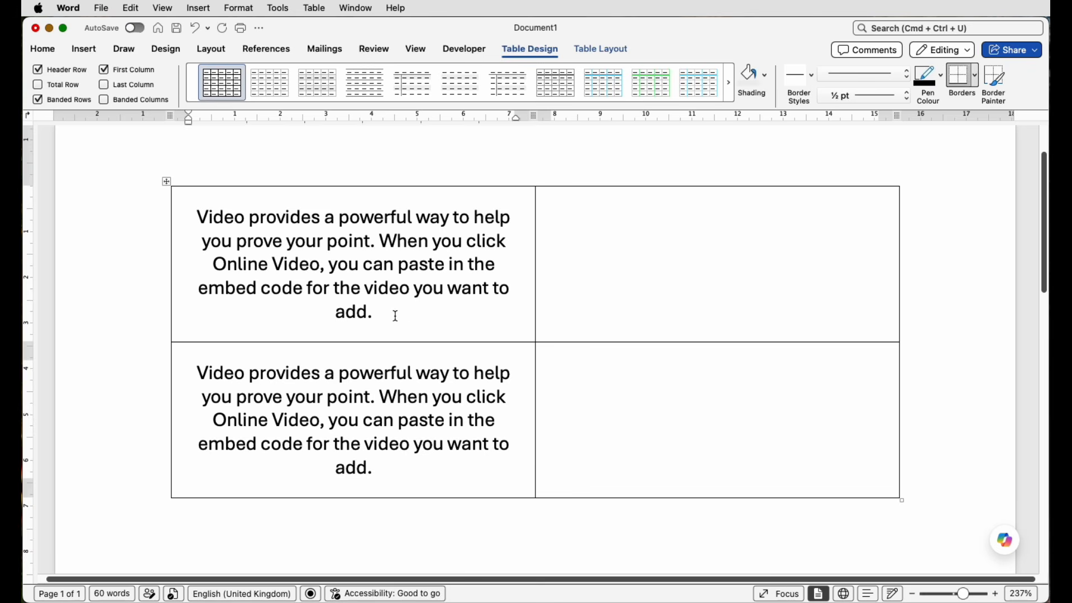
{"action": "left_click_drag", "start_coordinate": [387, 314], "coordinate": [198, 217]}
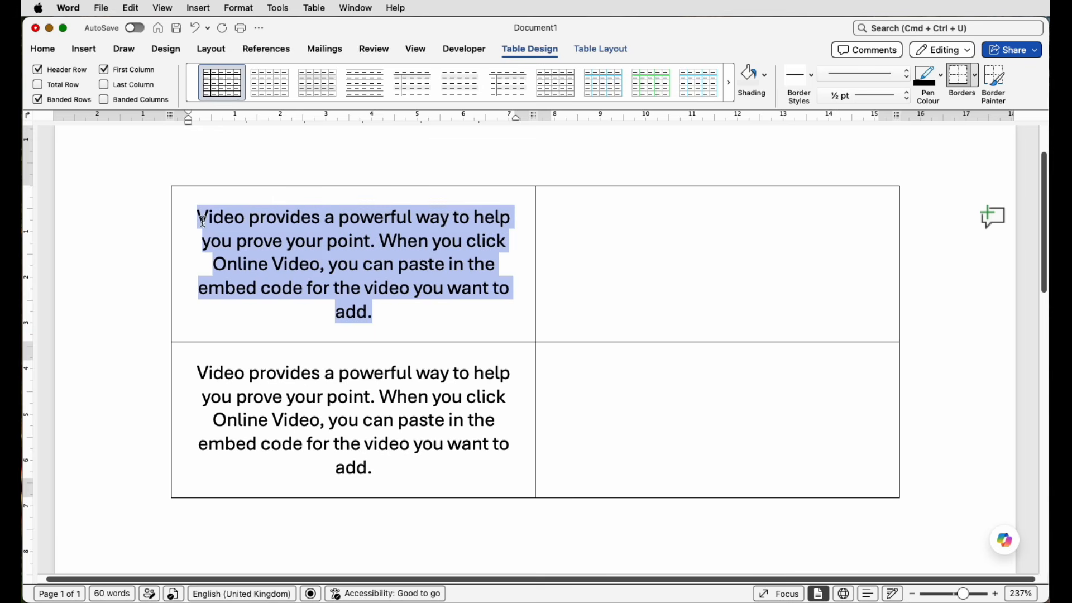
{"action": "left_click", "coordinate": [42, 49]}
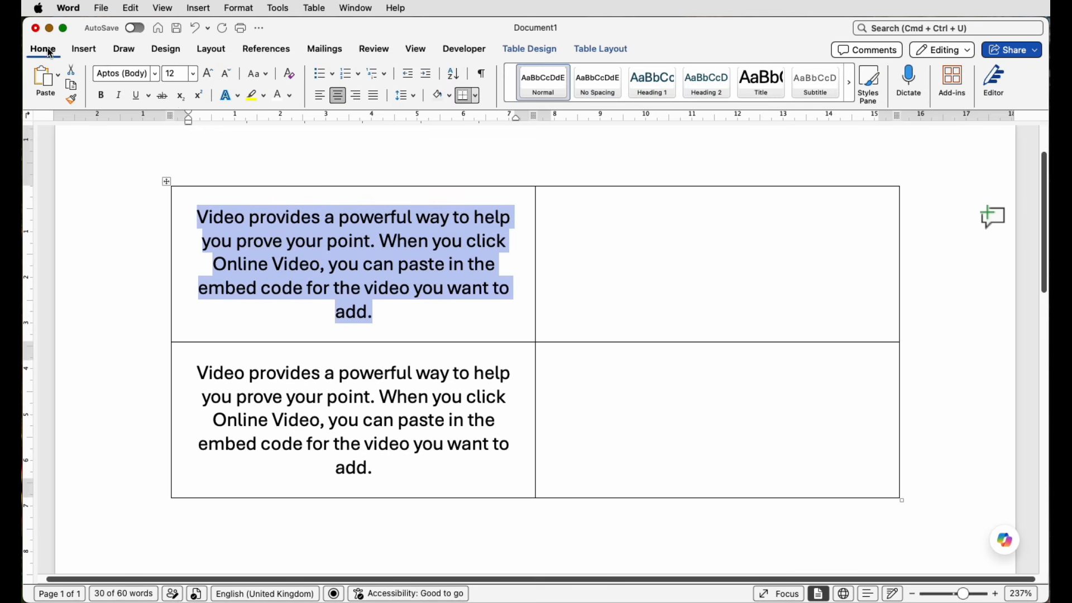
{"action": "left_click", "coordinate": [229, 76]}
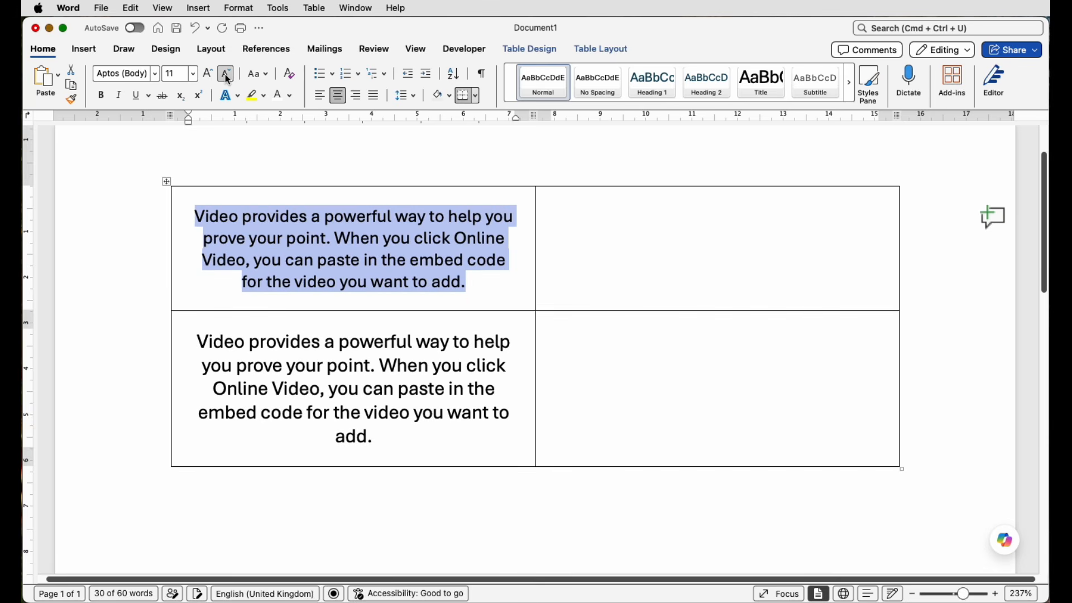
{"action": "left_click", "coordinate": [503, 283]}
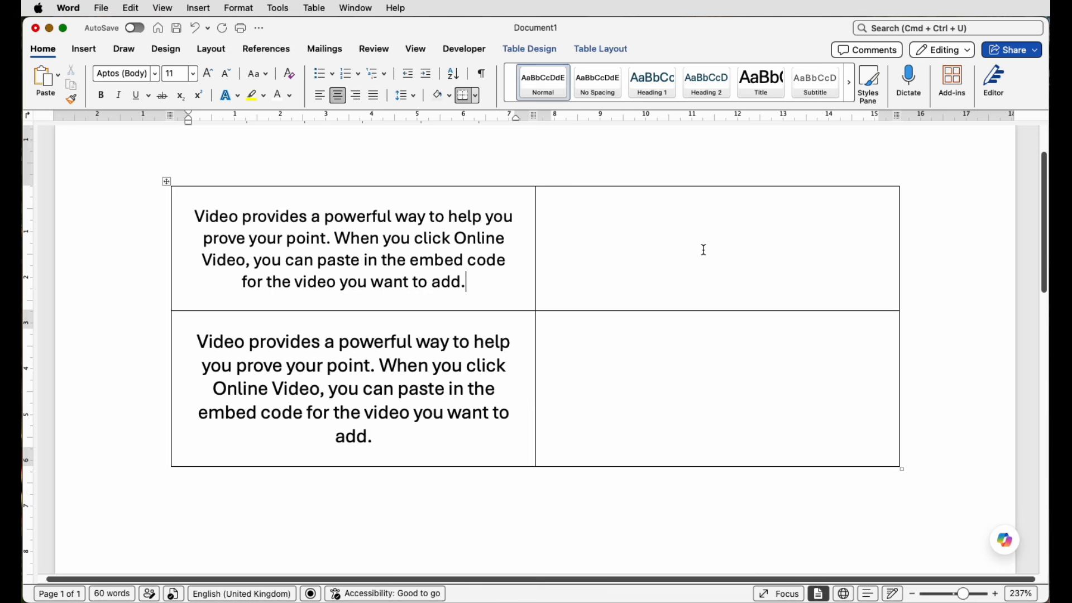
Insert the stock image of a pencil on stacked colourful notepads into the first row's empty second-column cell.
{"action": "left_click", "coordinate": [584, 212]}
{"action": "left_click", "coordinate": [83, 50]}
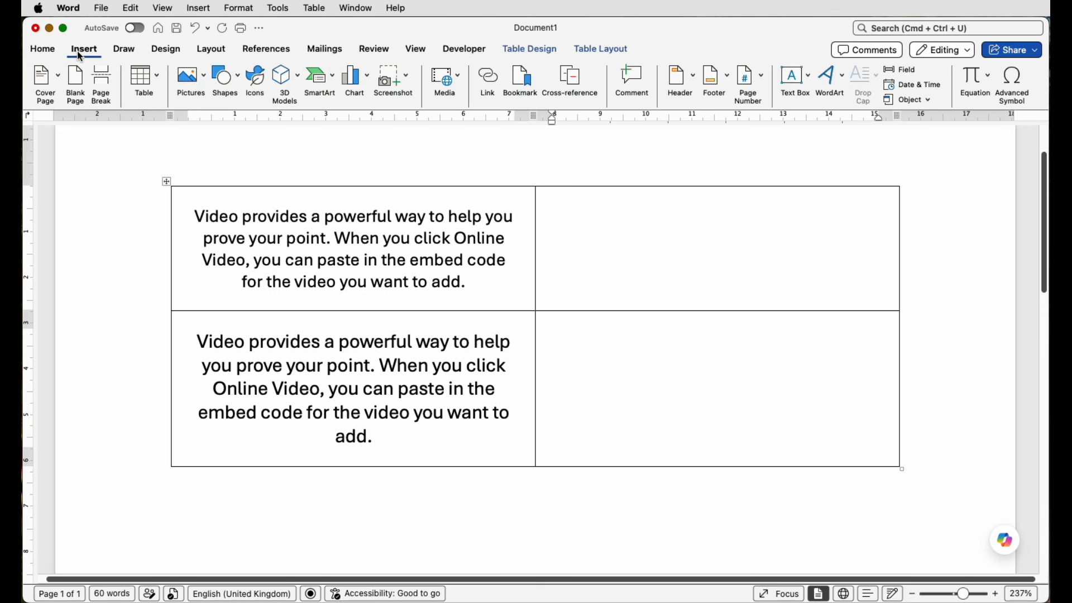
{"action": "left_click", "coordinate": [205, 82]}
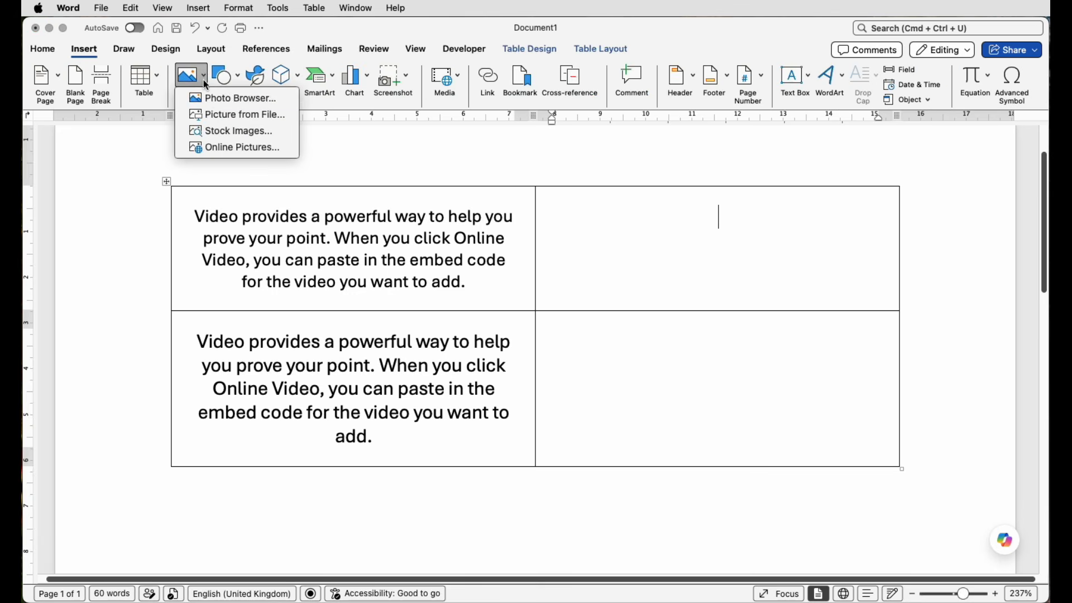
{"action": "left_click", "coordinate": [231, 134]}
{"action": "scroll", "coordinate": [969, 314], "scroll_direction": "down", "scroll_amount": 10}
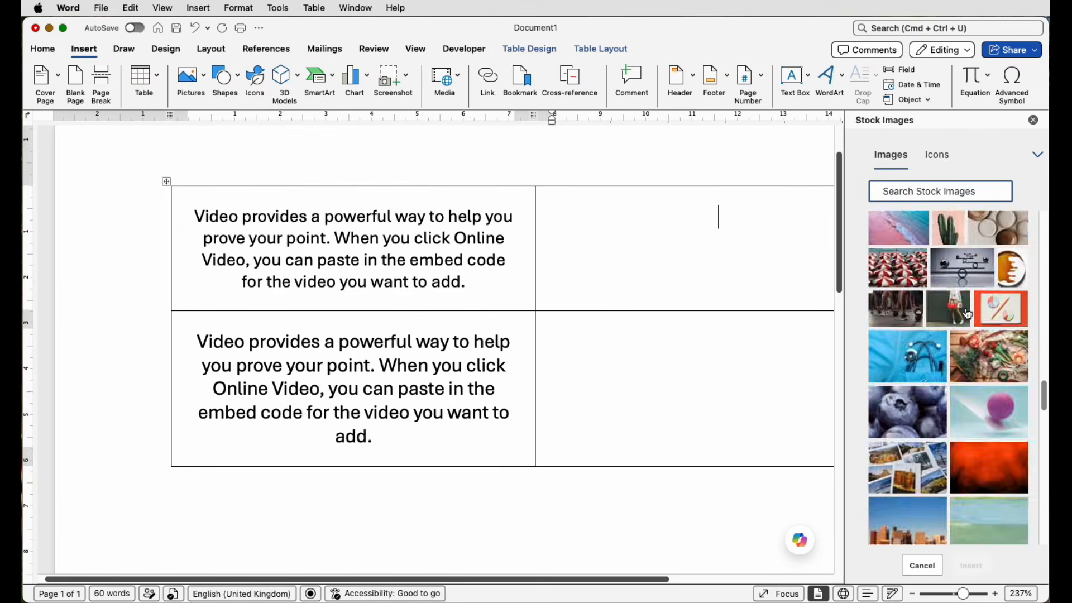
{"action": "left_click", "coordinate": [968, 315]}
{"action": "left_click", "coordinate": [907, 304]}
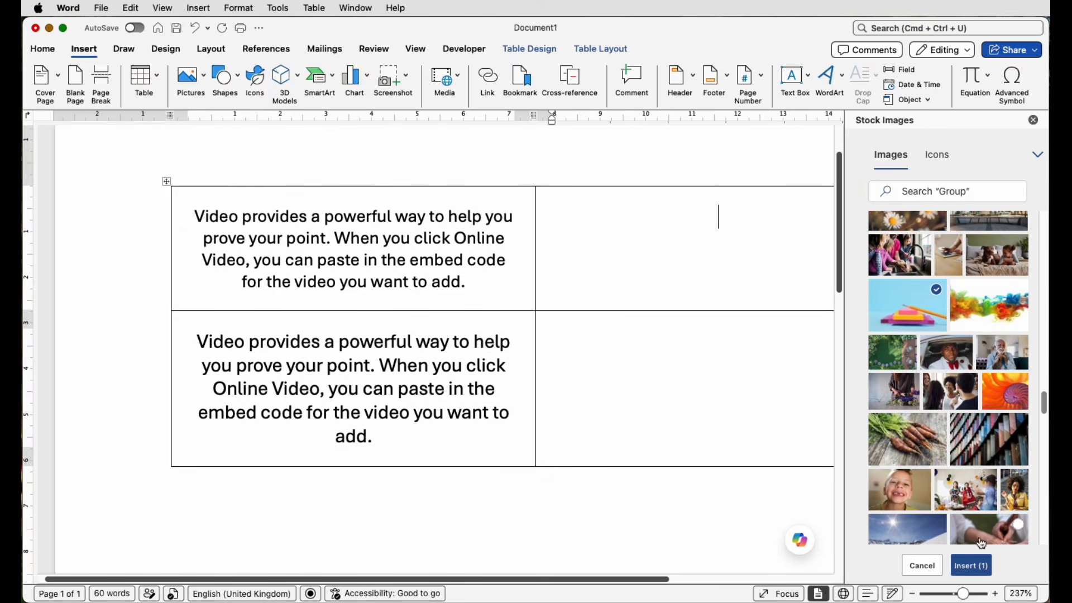
{"action": "left_click", "coordinate": [971, 565]}
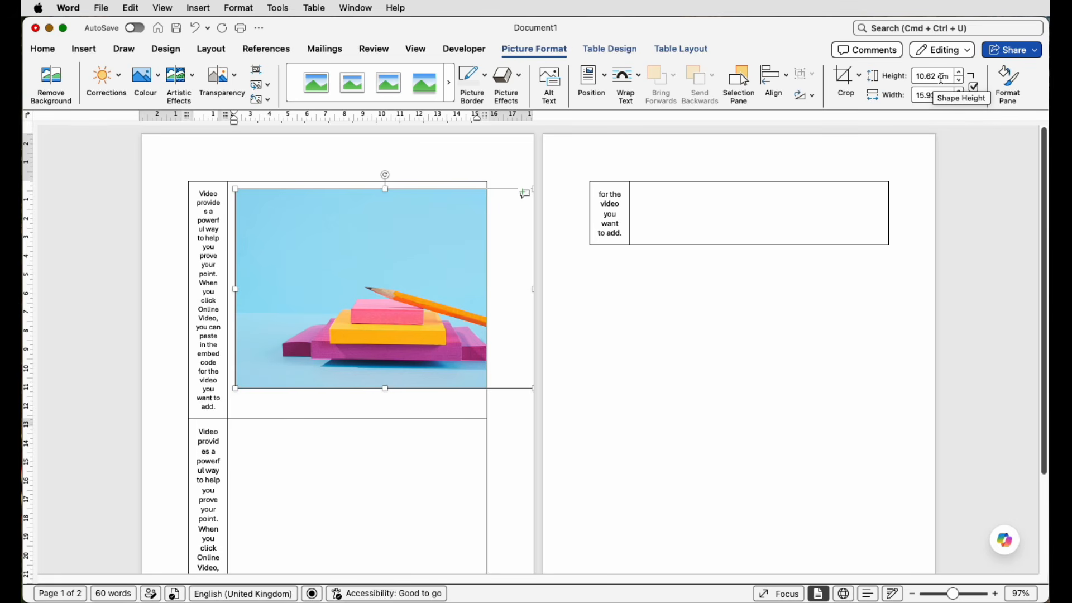
Set the inserted picture's height to 5 cm.
{"action": "left_click_drag", "start_coordinate": [951, 77], "coordinate": [918, 76]}
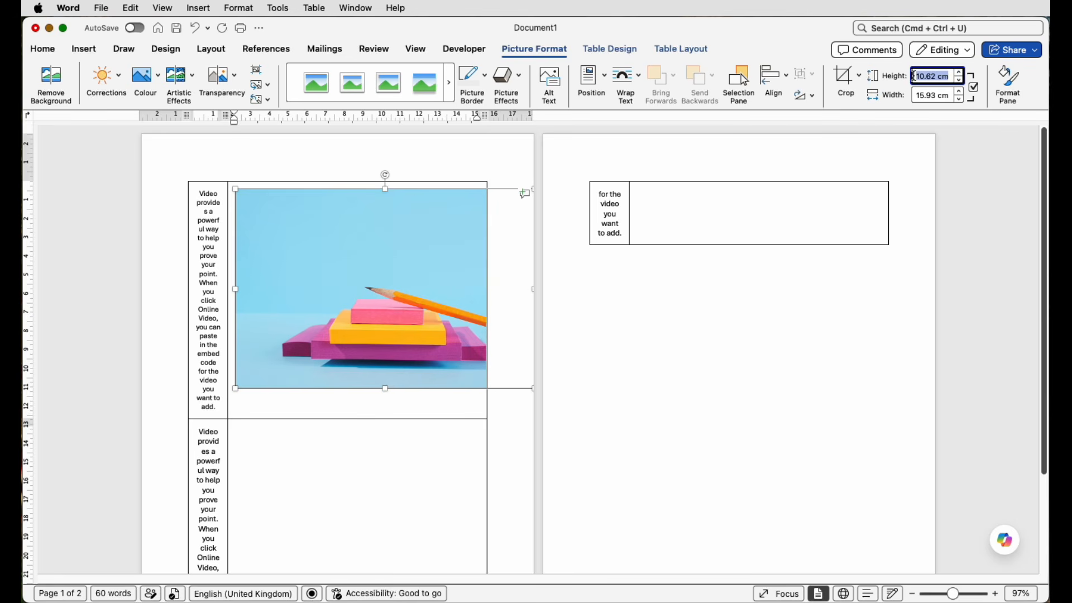
{"action": "type", "text": "5"}
{"action": "key", "text": "Return"}
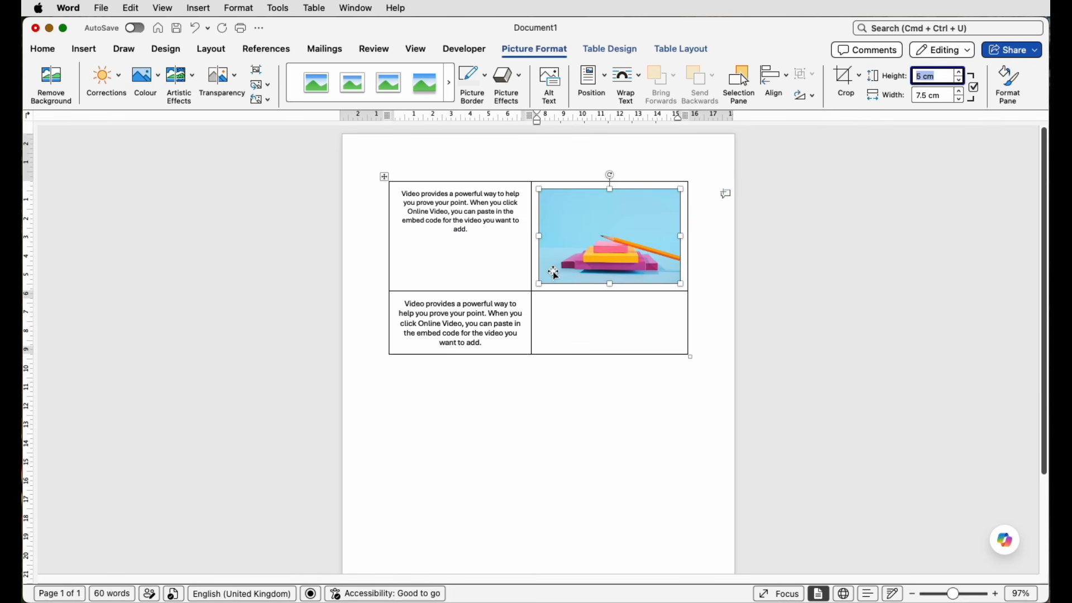
Centre the first row's paragraph both vertically and horizontally within its table cell.
{"action": "left_click_drag", "start_coordinate": [953, 593], "coordinate": [959, 593]}
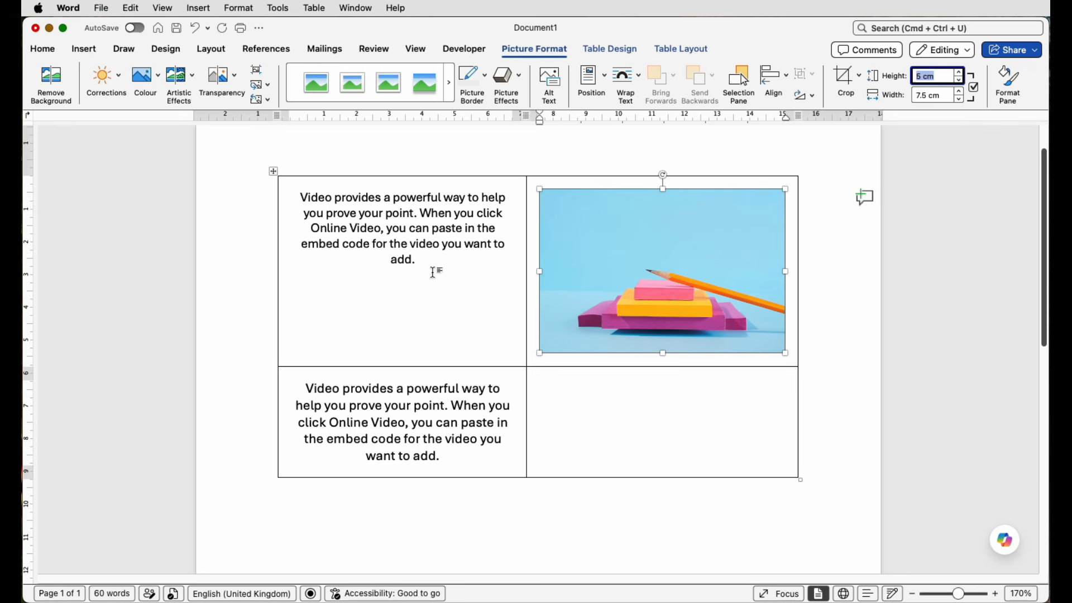
{"action": "left_click_drag", "start_coordinate": [430, 263], "coordinate": [292, 202]}
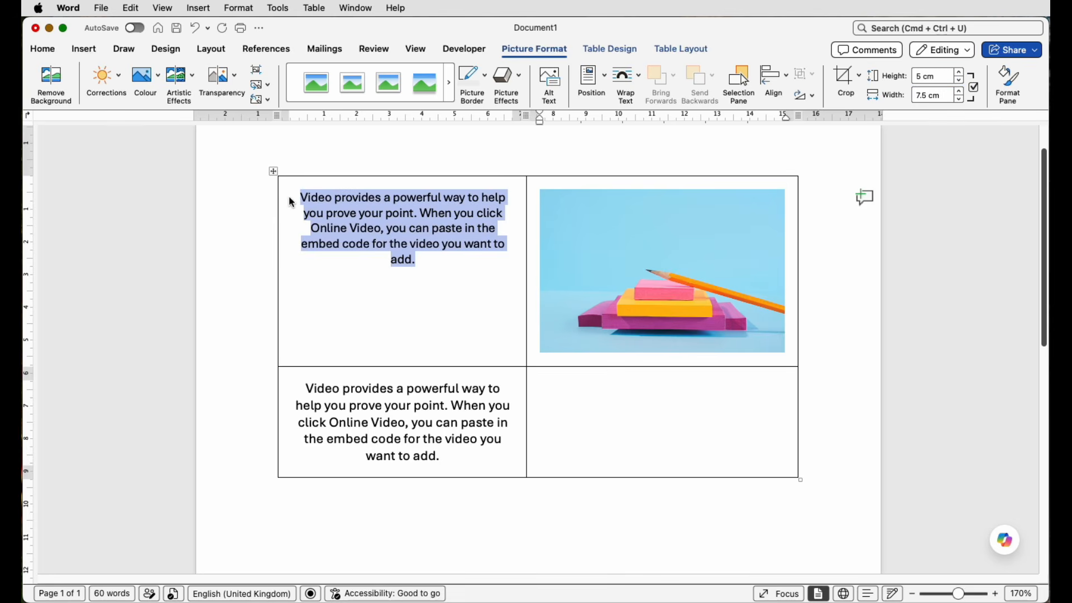
{"action": "left_click", "coordinate": [587, 48]}
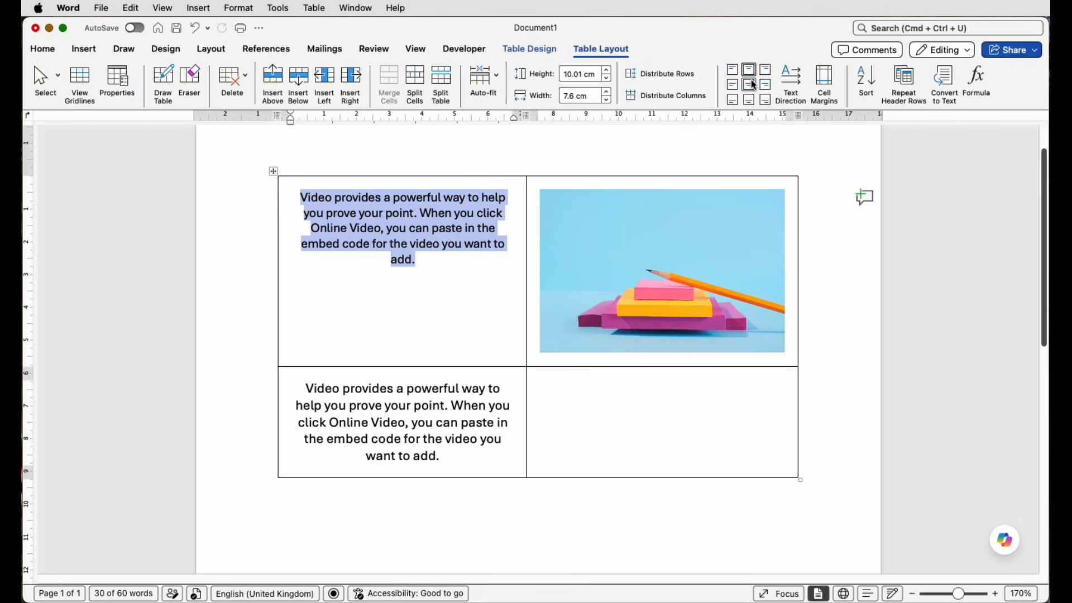
{"action": "left_click", "coordinate": [754, 85]}
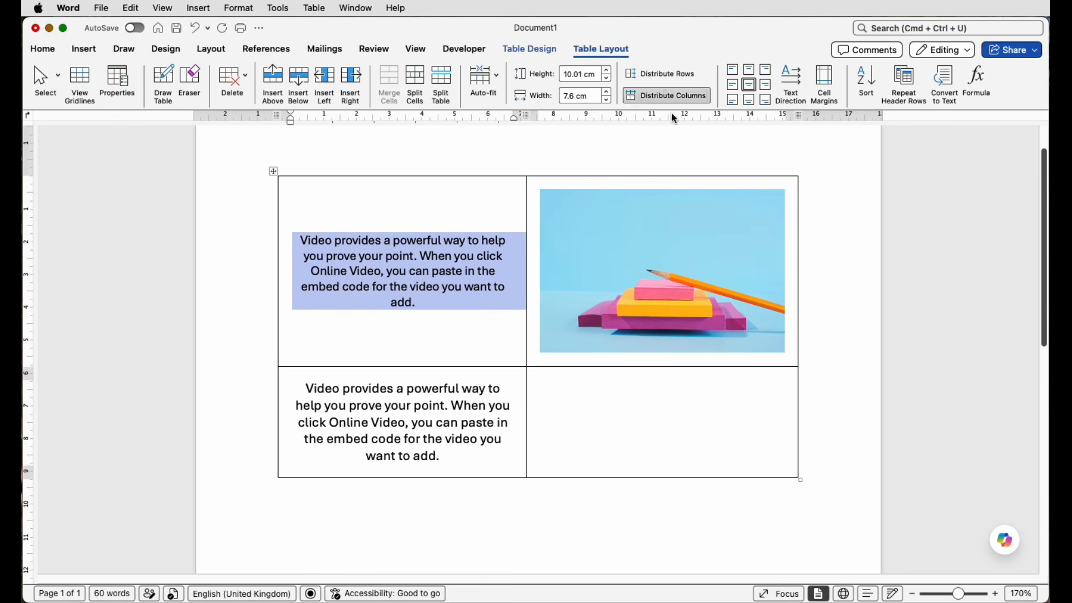
{"action": "left_click", "coordinate": [451, 220]}
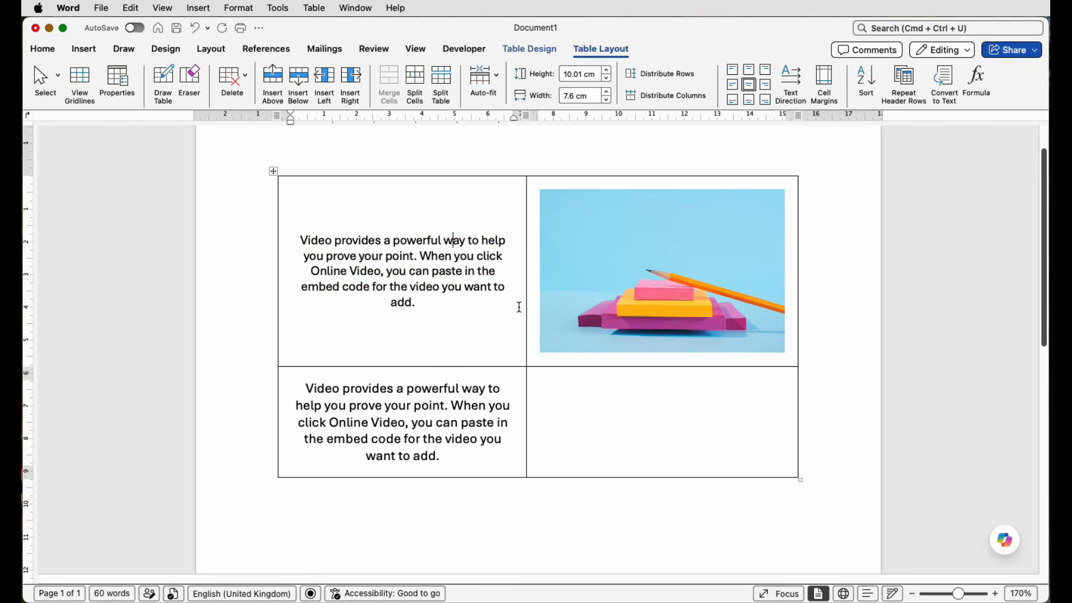
Set the height of the pencil and notepads picture in the first row to 3 cm.
{"action": "left_click", "coordinate": [705, 300]}
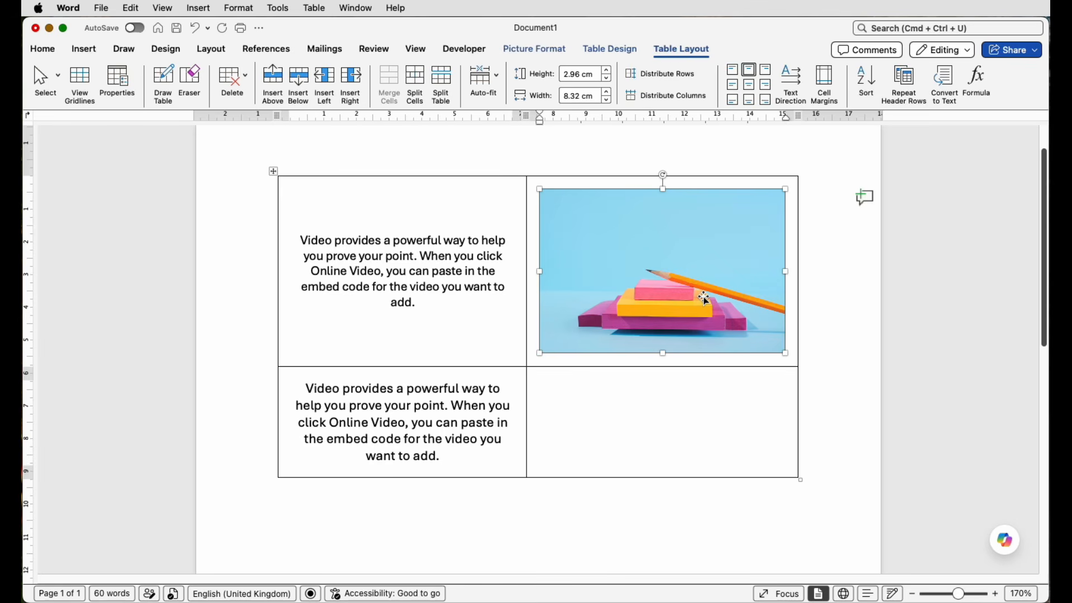
{"action": "left_click", "coordinate": [539, 53]}
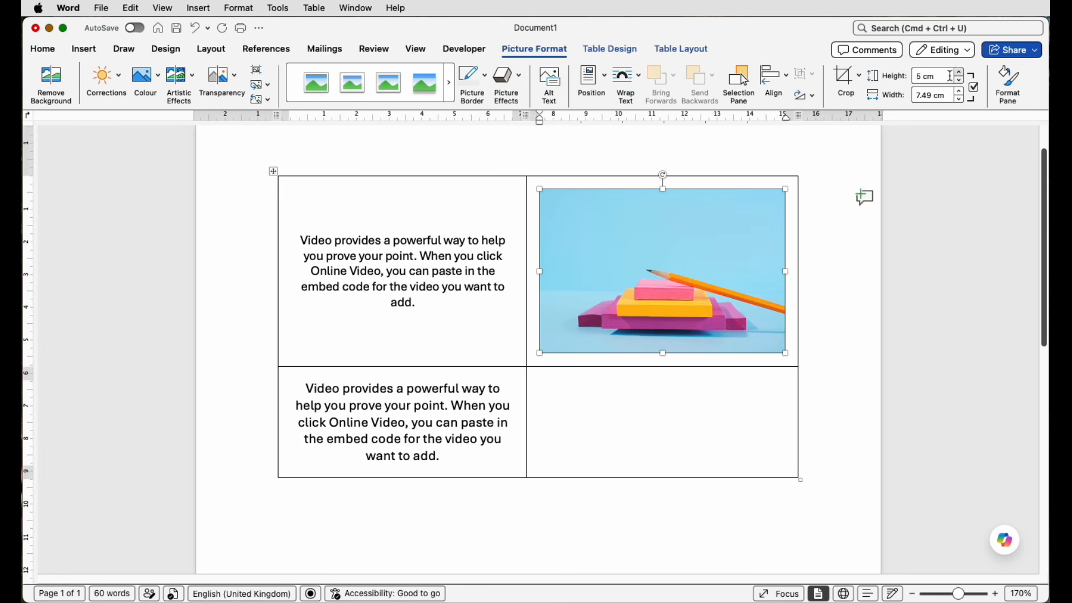
{"action": "left_click_drag", "start_coordinate": [942, 80], "coordinate": [920, 80]}
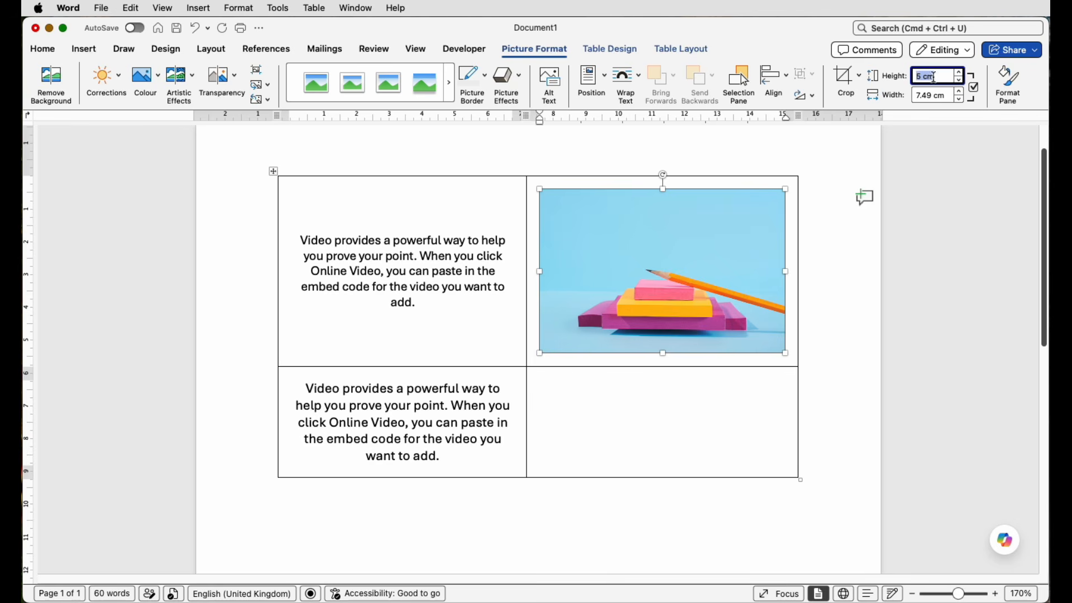
{"action": "type", "text": "3"}
{"action": "key", "text": "Return"}
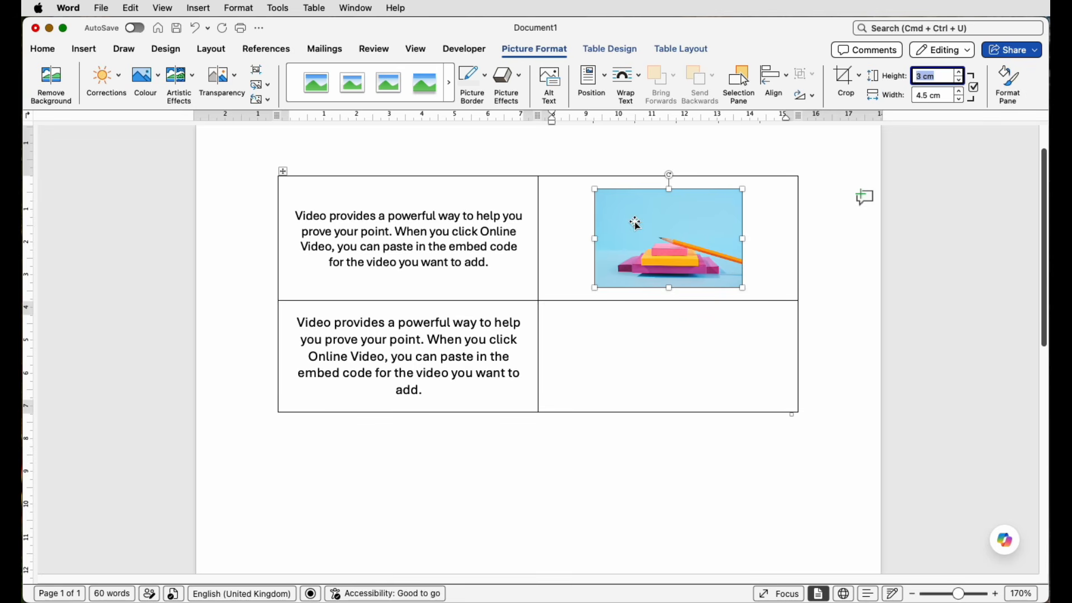
Insert a new table row below the second row and place the cursor in its first cell.
{"action": "left_click", "coordinate": [478, 387]}
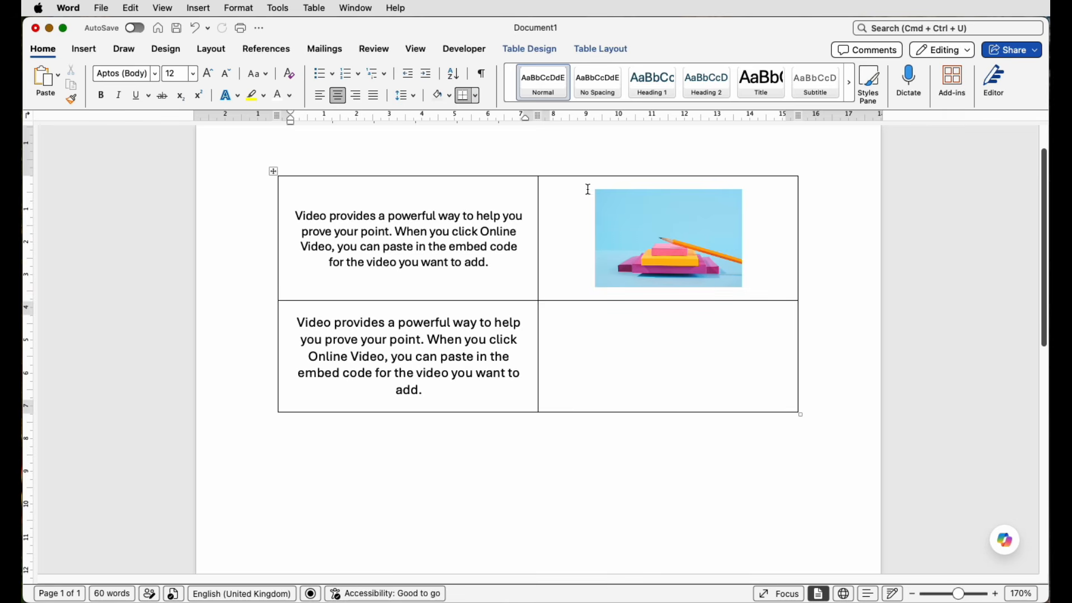
{"action": "left_click", "coordinate": [606, 53]}
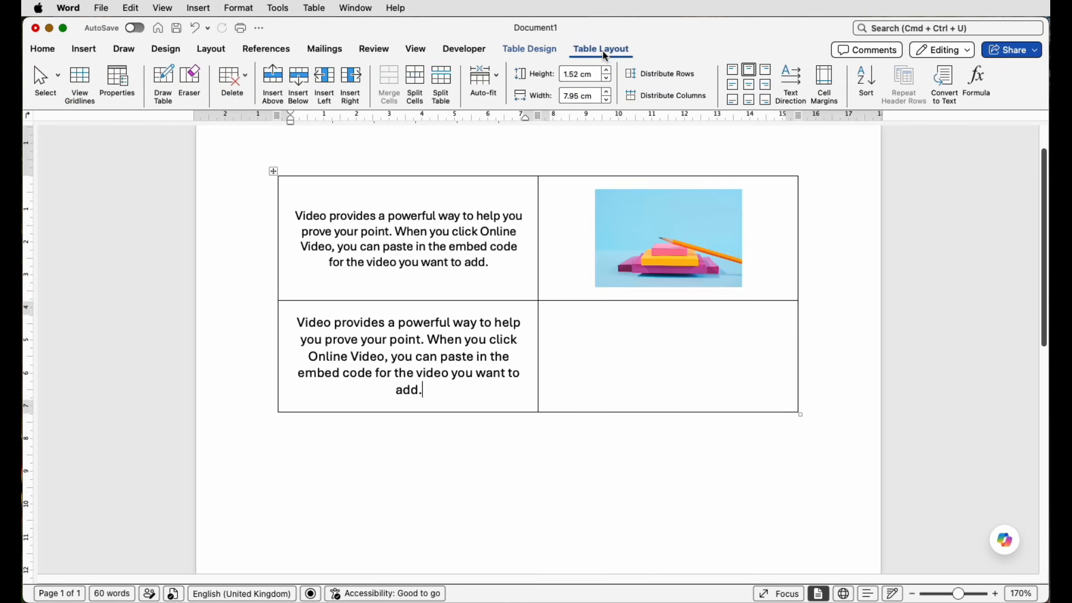
{"action": "left_click", "coordinate": [300, 90]}
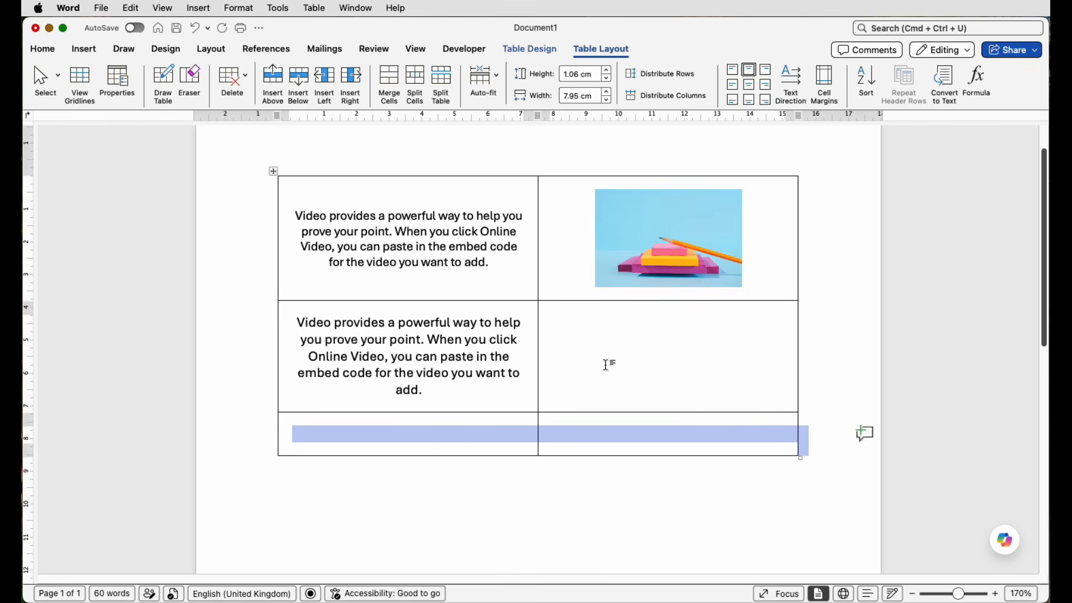
{"action": "left_click", "coordinate": [398, 433]}
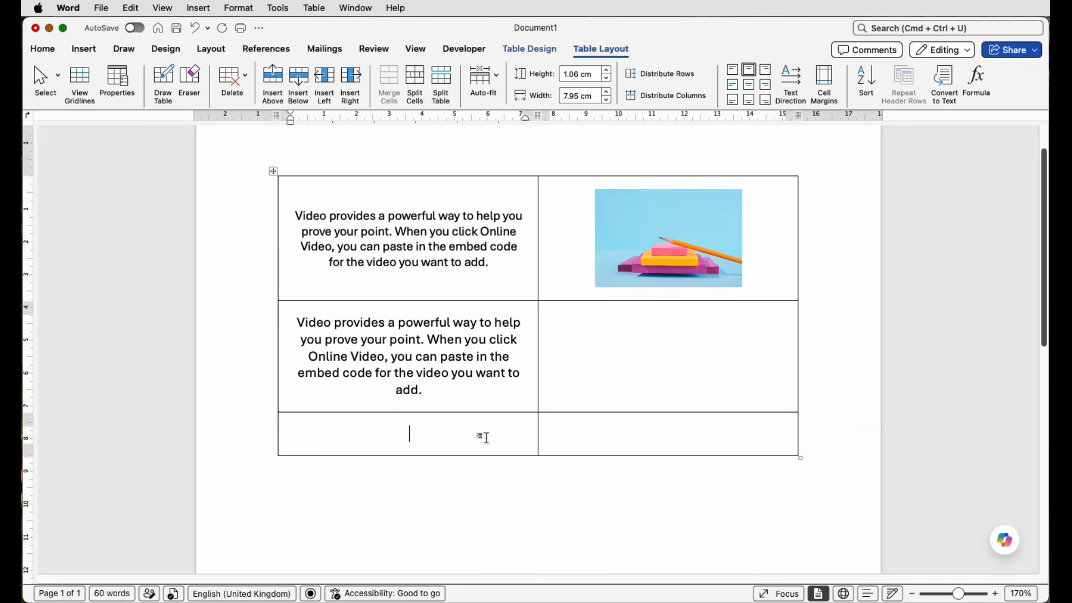
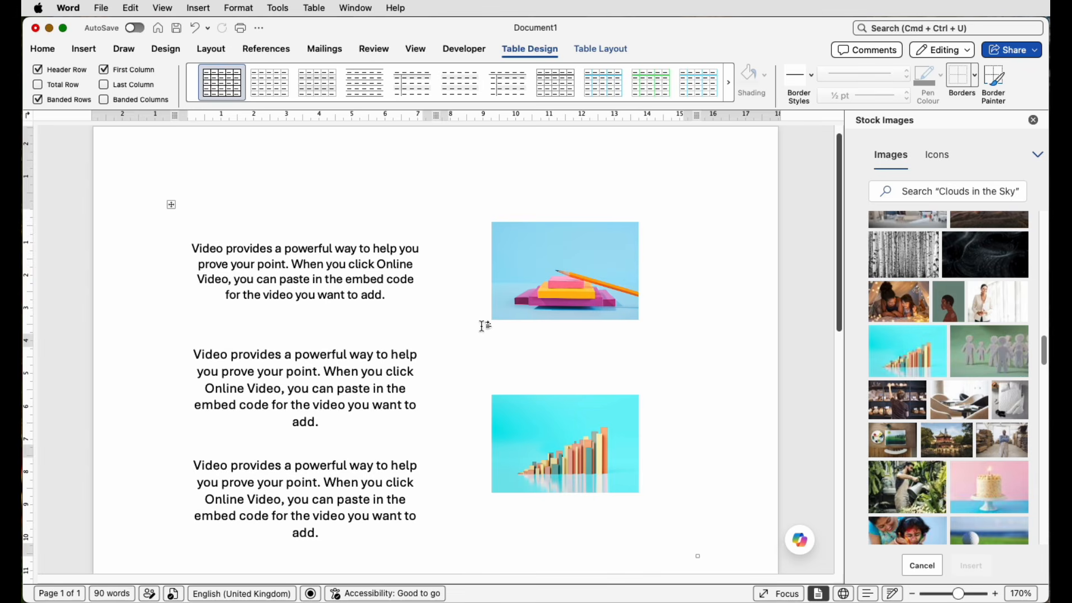
Apply outside borders around the entire table.
{"action": "left_click", "coordinate": [172, 206]}
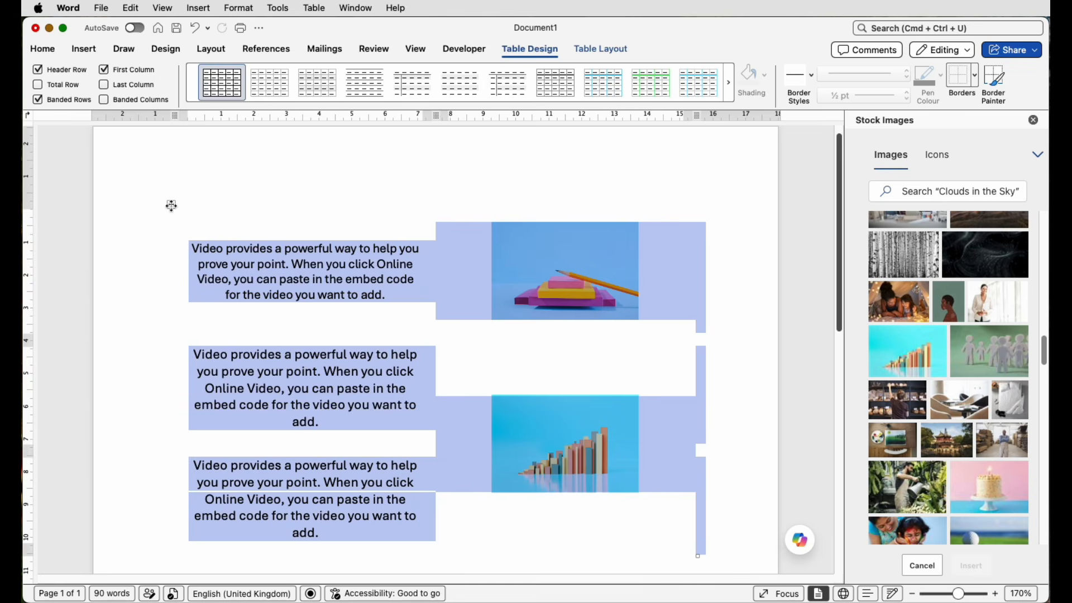
{"action": "left_click", "coordinate": [975, 75]}
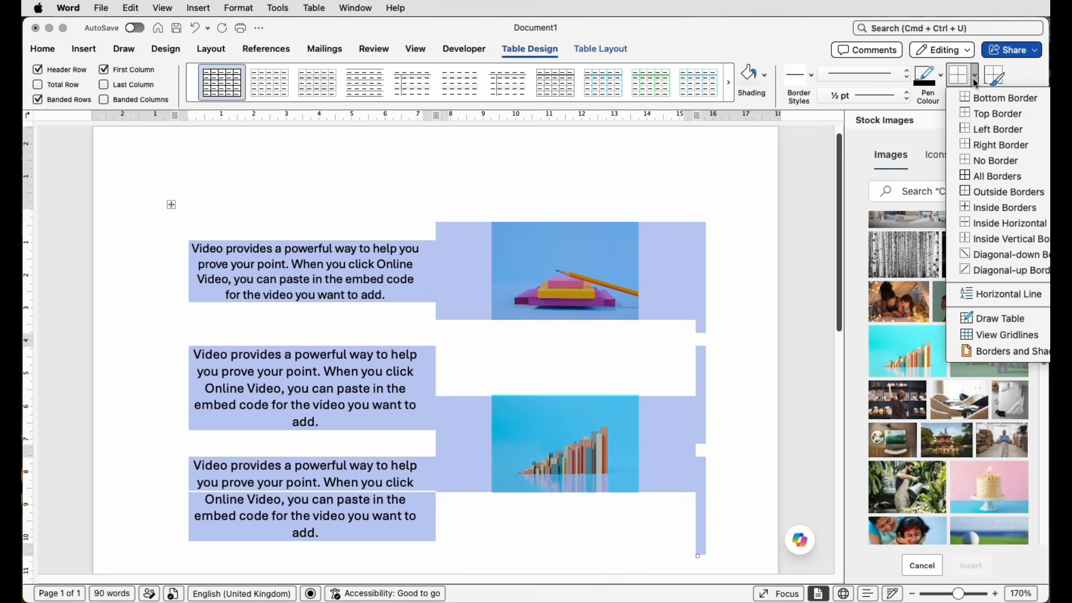
{"action": "left_click", "coordinate": [979, 191]}
{"action": "left_click", "coordinate": [799, 273]}
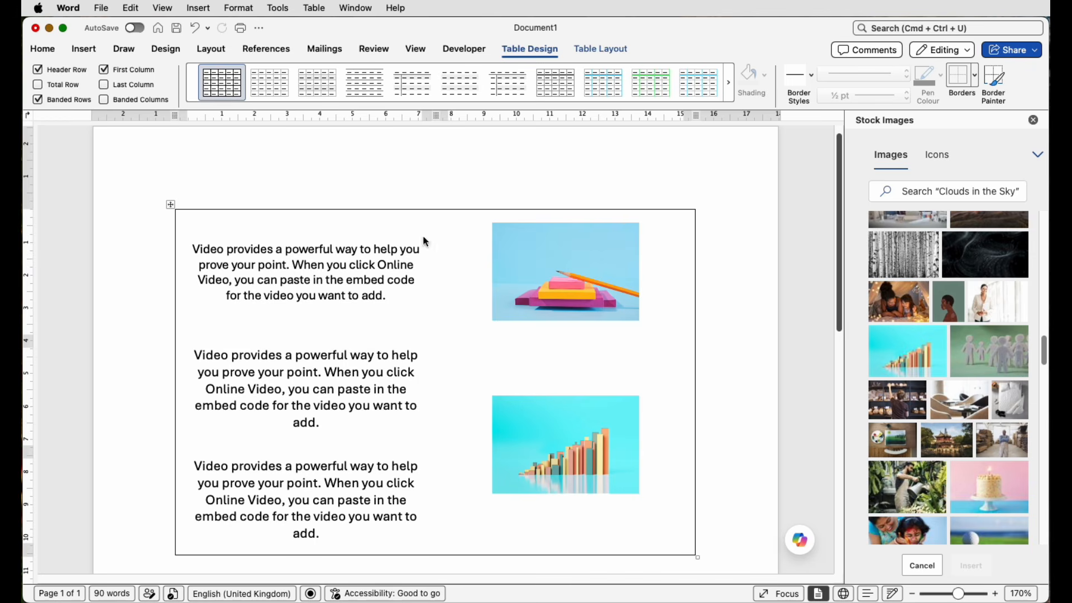
{"action": "left_click", "coordinate": [378, 272]}
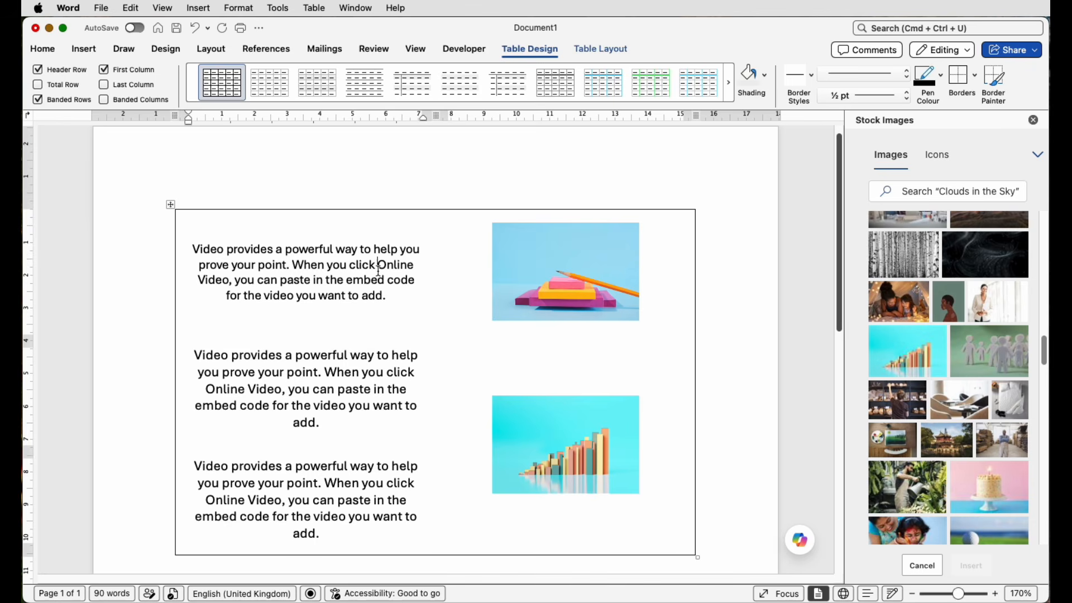
{"action": "left_click", "coordinate": [975, 75]}
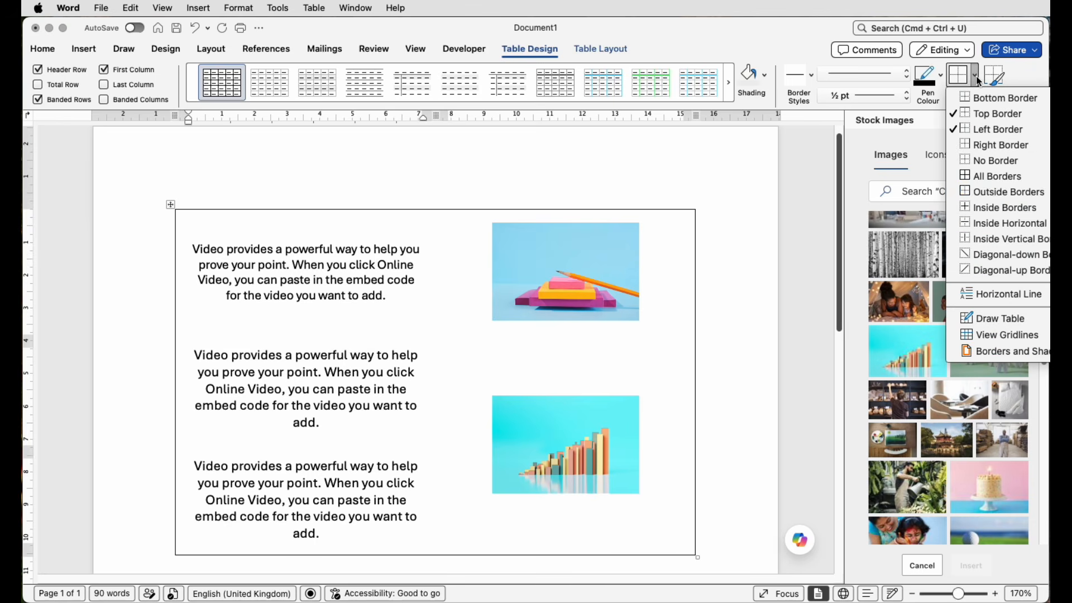
{"action": "left_click", "coordinate": [981, 192]}
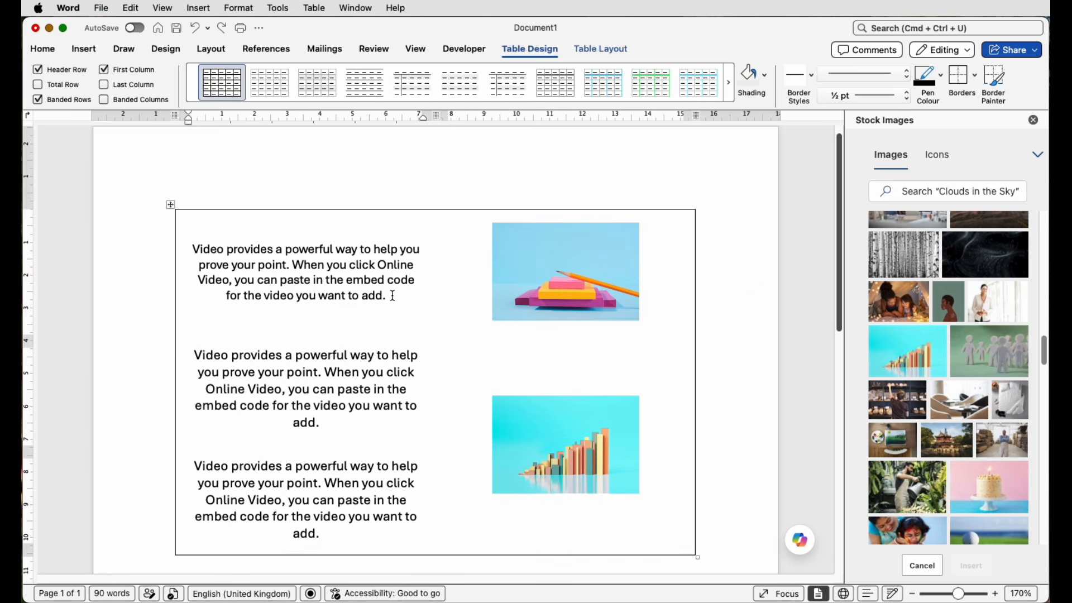
Add a bottom border across both cells of the table's first row.
{"action": "left_click_drag", "start_coordinate": [424, 295], "coordinate": [450, 295]}
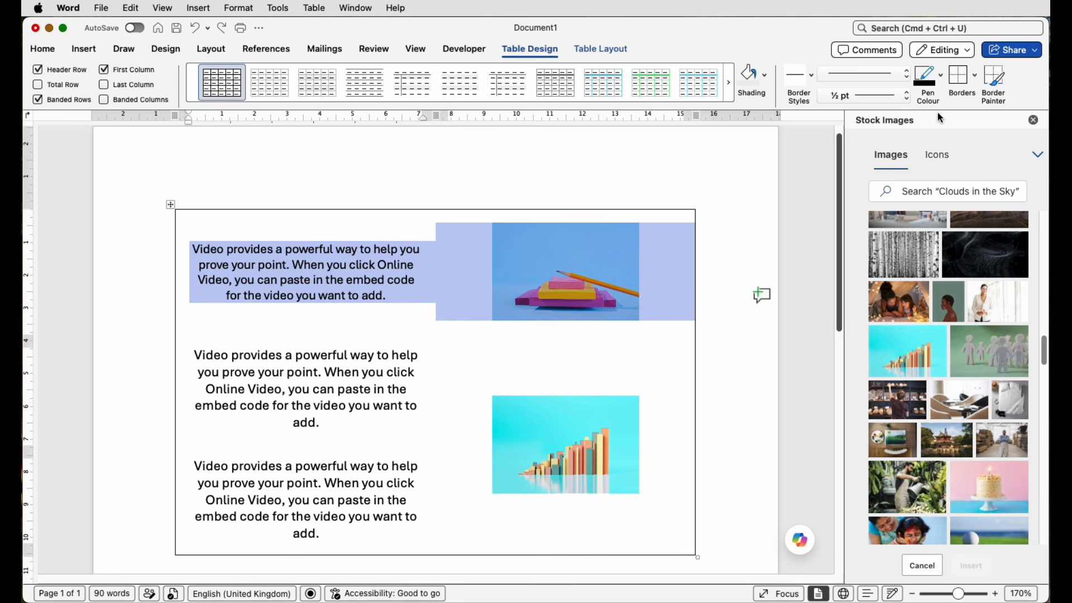
{"action": "left_click", "coordinate": [975, 82]}
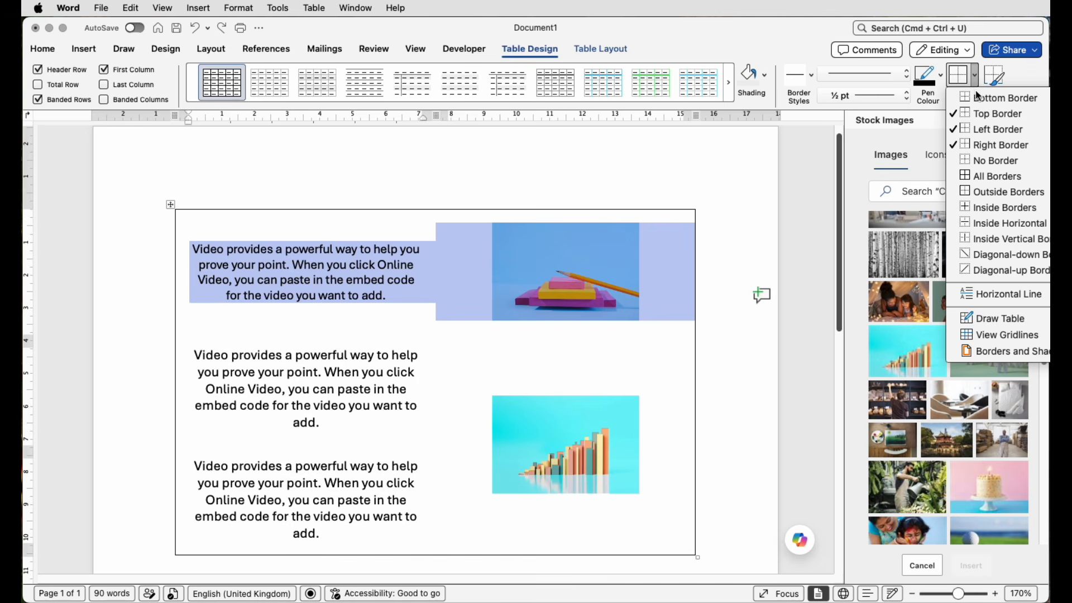
{"action": "left_click", "coordinate": [999, 98]}
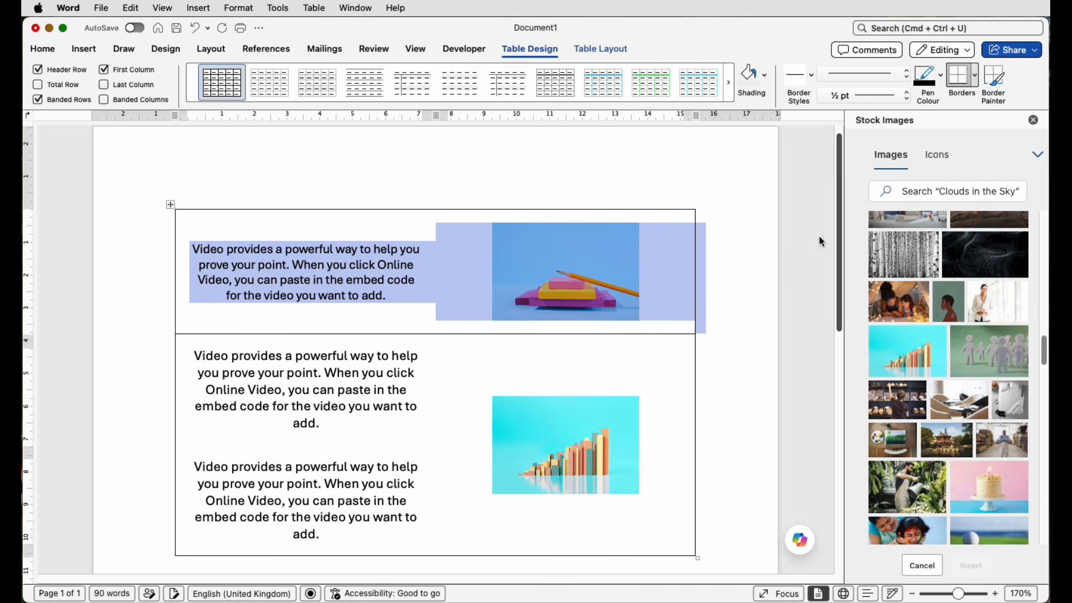
{"action": "left_click", "coordinate": [729, 293]}
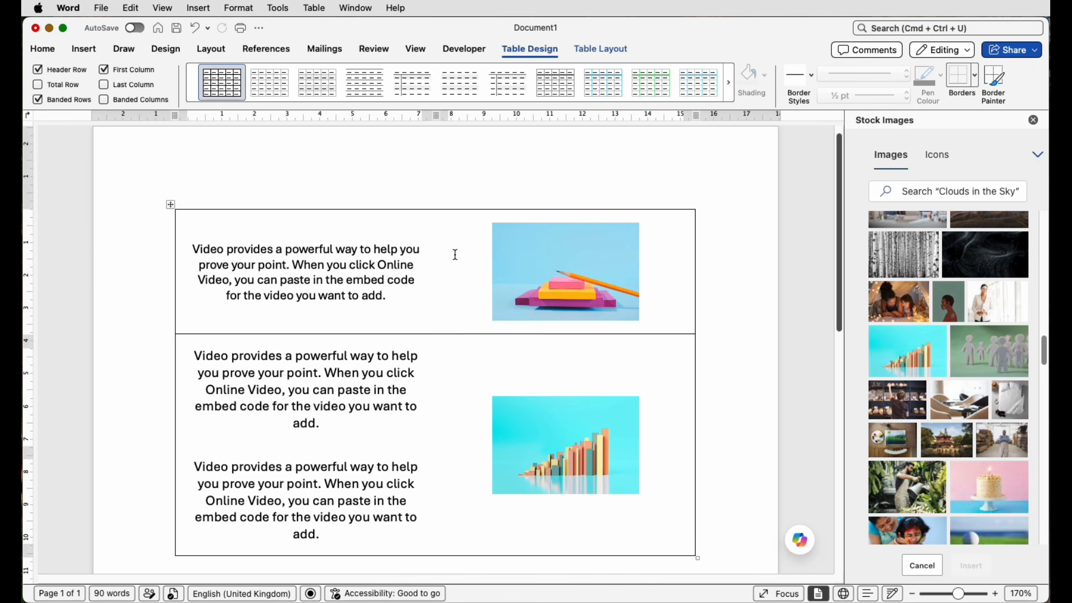
Insert a new table row above the row with the pencil and notepads picture.
{"action": "left_click", "coordinate": [975, 84]}
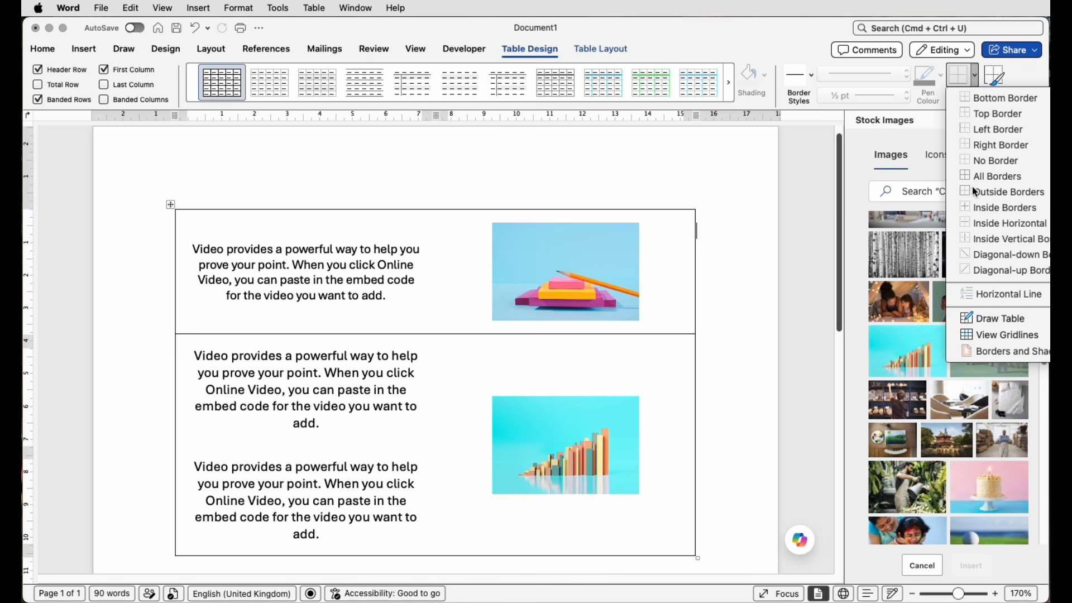
{"action": "left_click", "coordinate": [738, 246]}
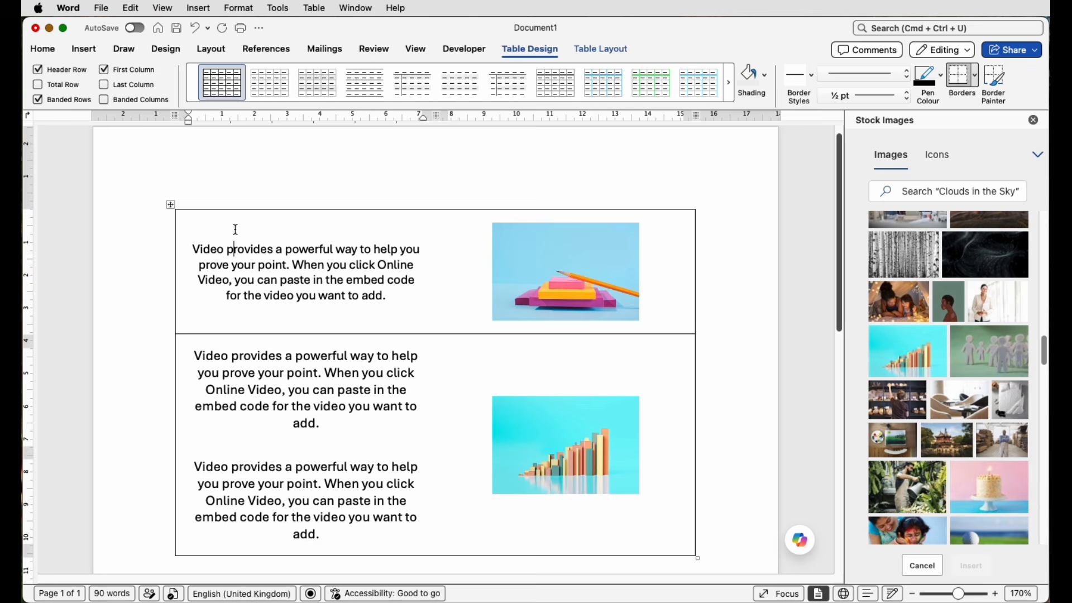
{"action": "left_click", "coordinate": [602, 49]}
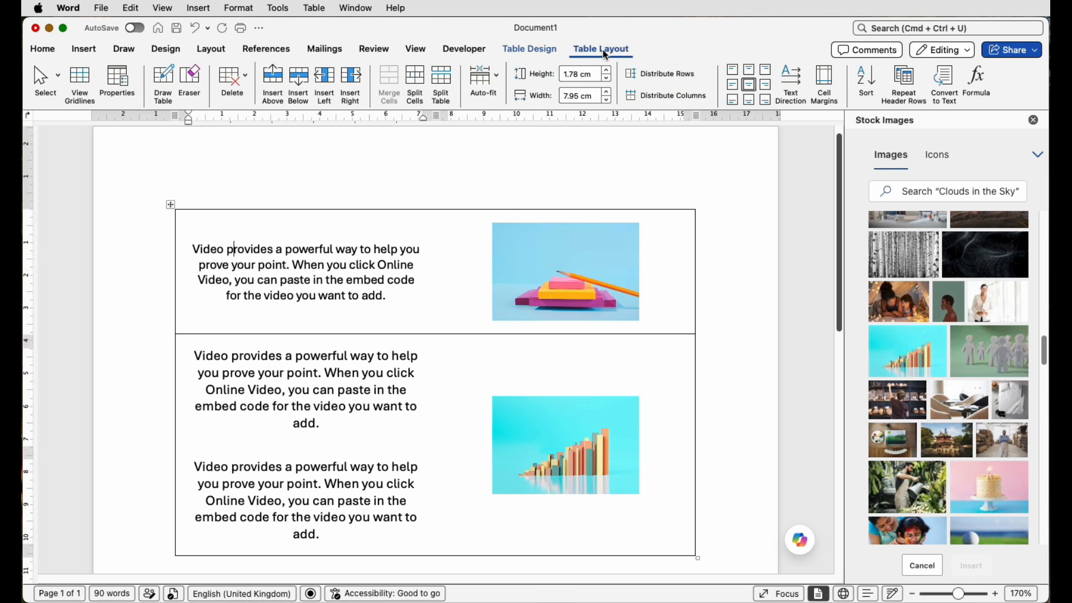
{"action": "left_click", "coordinate": [274, 78]}
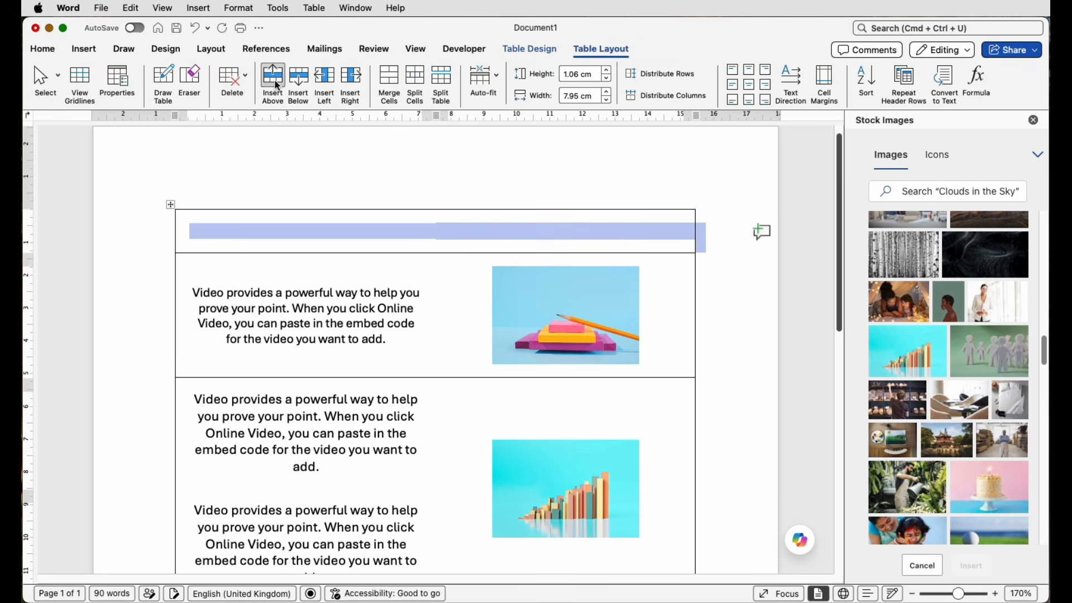
{"action": "left_click", "coordinate": [449, 244]}
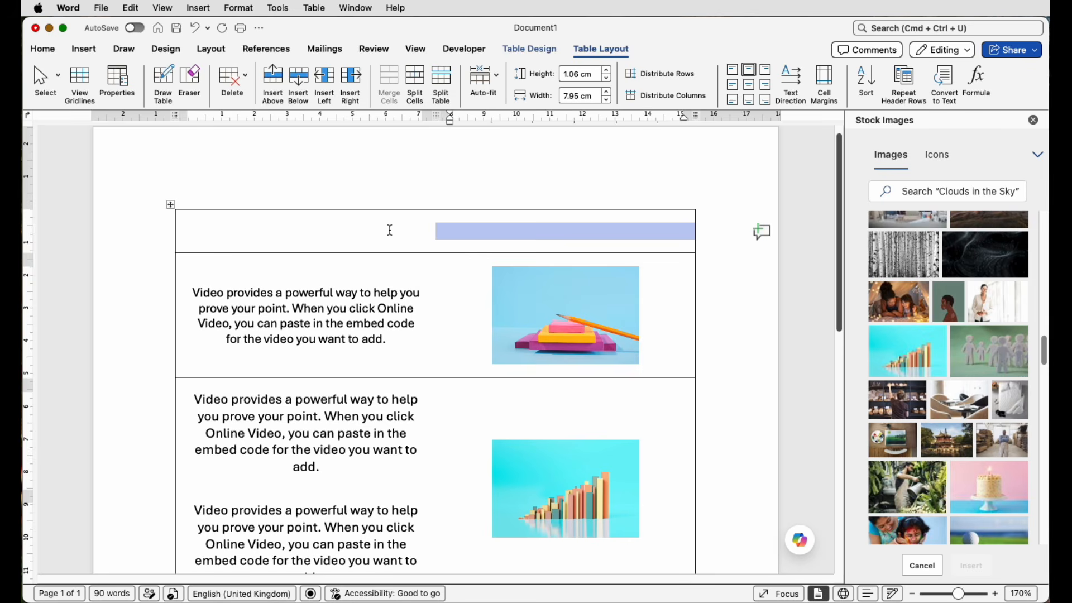
Select the whole table and turn on the display of its gridlines.
{"action": "left_click", "coordinate": [170, 205]}
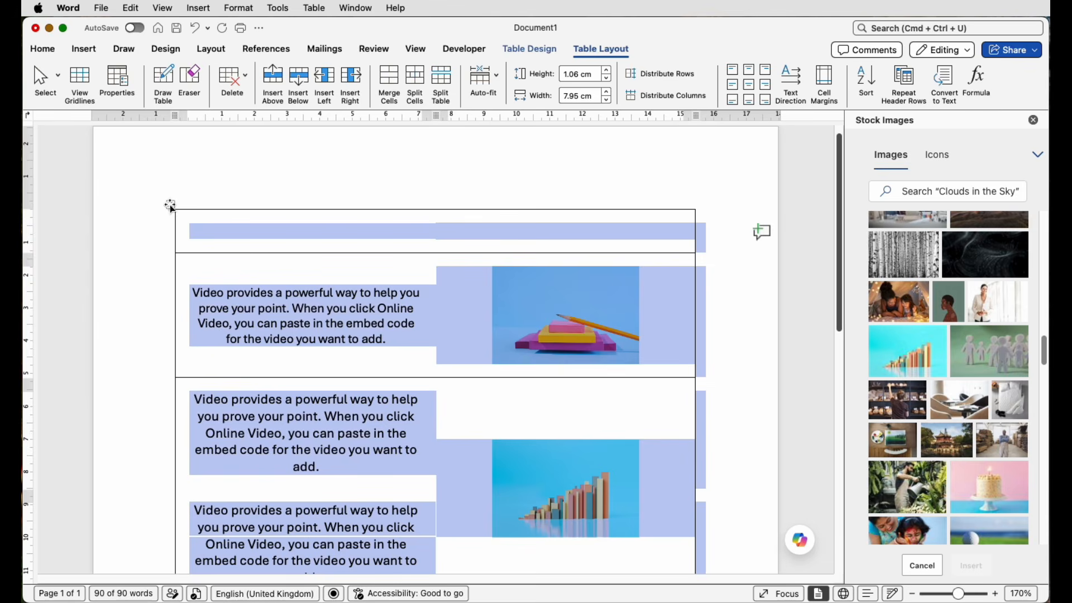
{"action": "left_click", "coordinate": [520, 51]}
{"action": "left_click", "coordinate": [975, 75]}
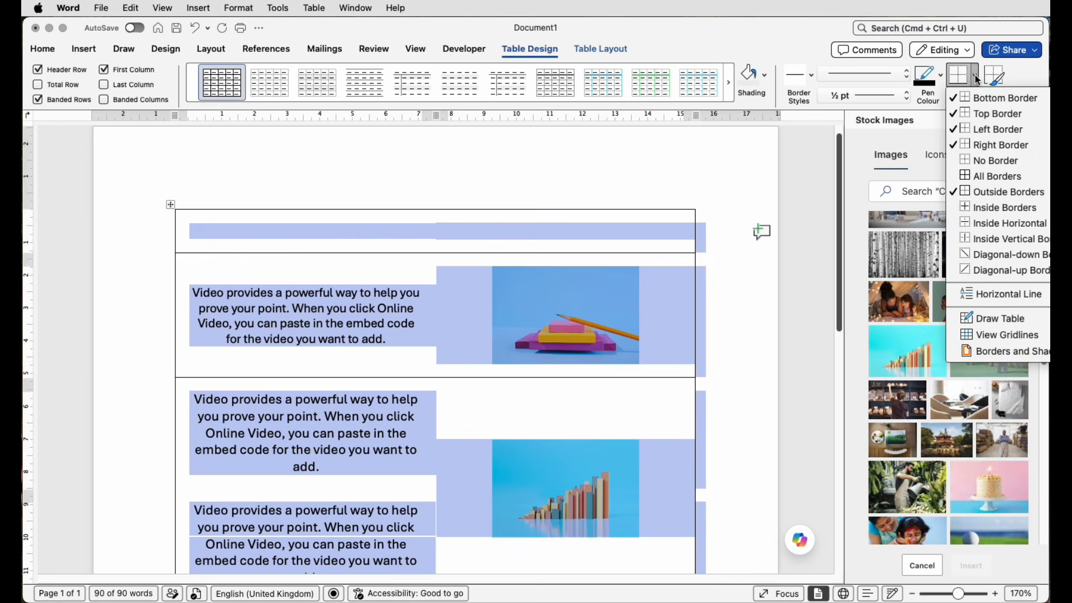
{"action": "left_click", "coordinate": [993, 336]}
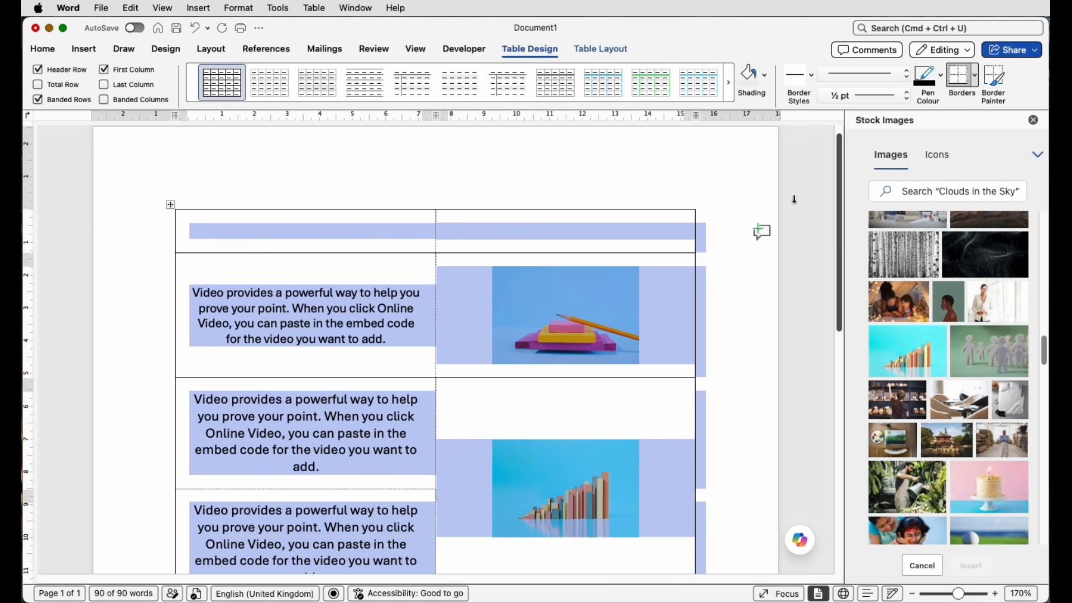
{"action": "left_click", "coordinate": [750, 266]}
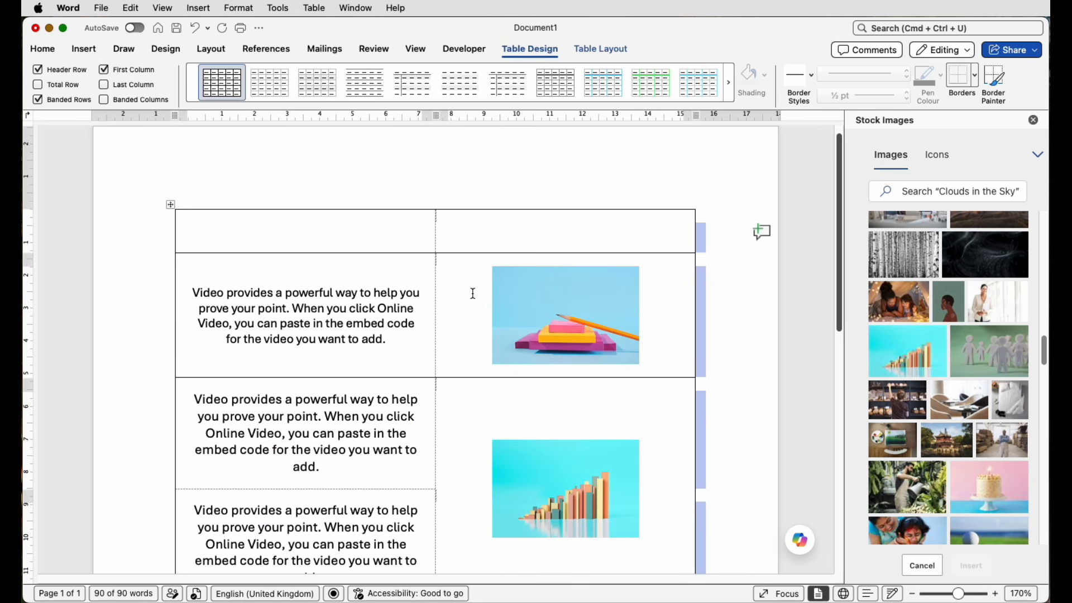
Merge the two cells of the empty top row and enter "Title of Table" in the merged cell.
{"action": "scroll", "coordinate": [472, 292], "scroll_direction": "up", "scroll_amount": 1}
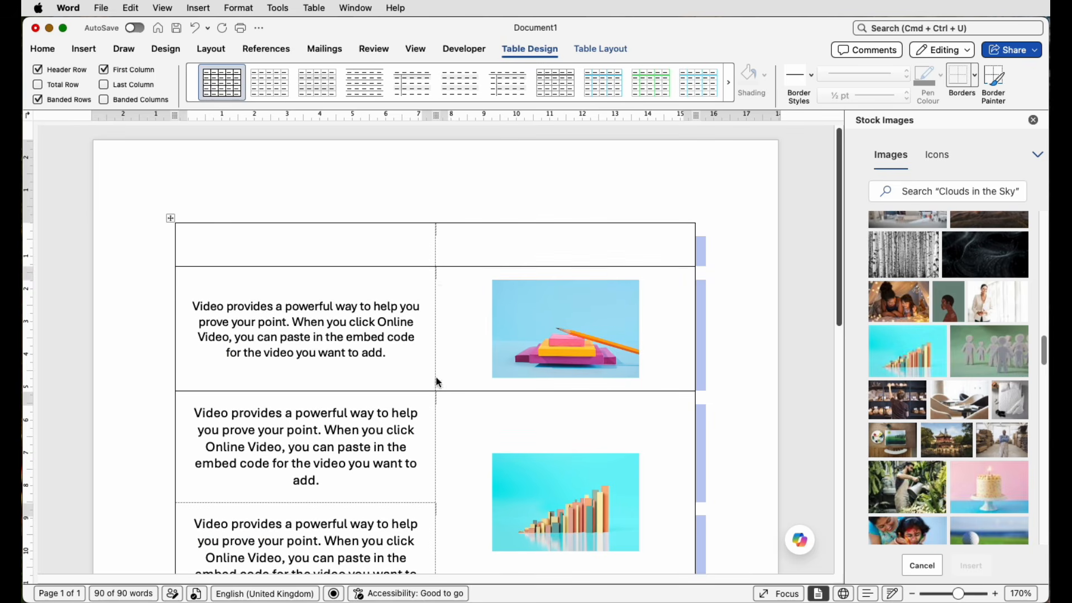
{"action": "scroll", "coordinate": [435, 378], "scroll_direction": "down", "scroll_amount": 1}
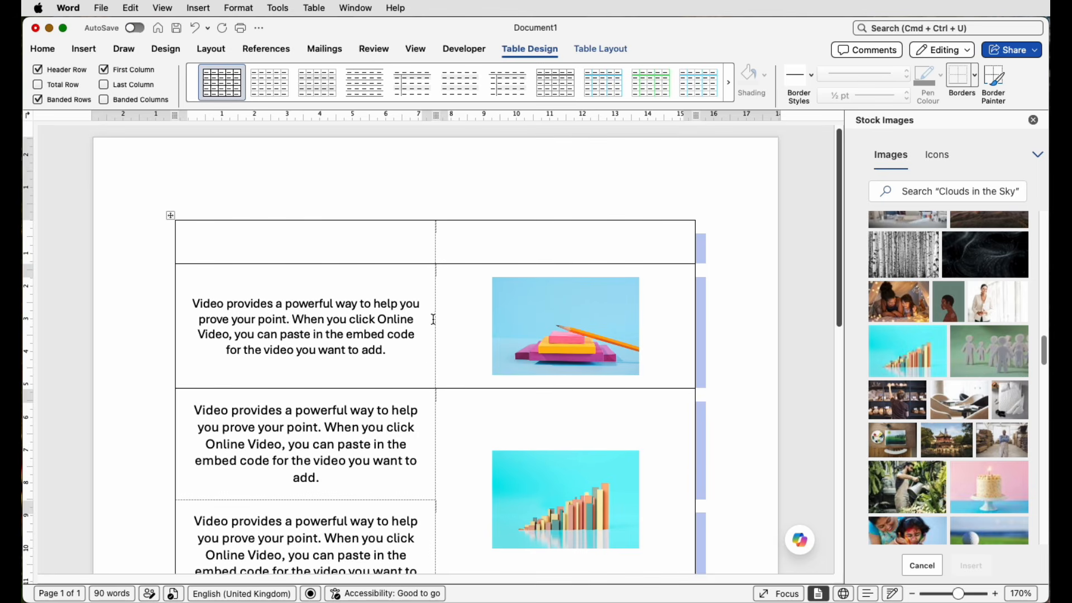
{"action": "scroll", "coordinate": [438, 295], "scroll_direction": "up", "scroll_amount": 1}
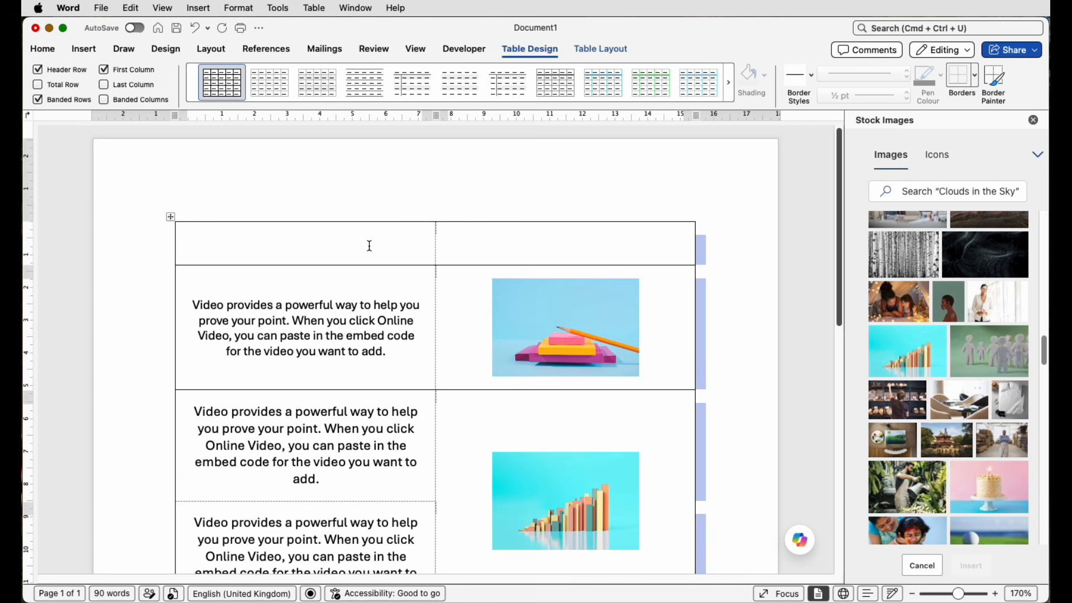
{"action": "left_click_drag", "start_coordinate": [361, 245], "coordinate": [463, 245]}
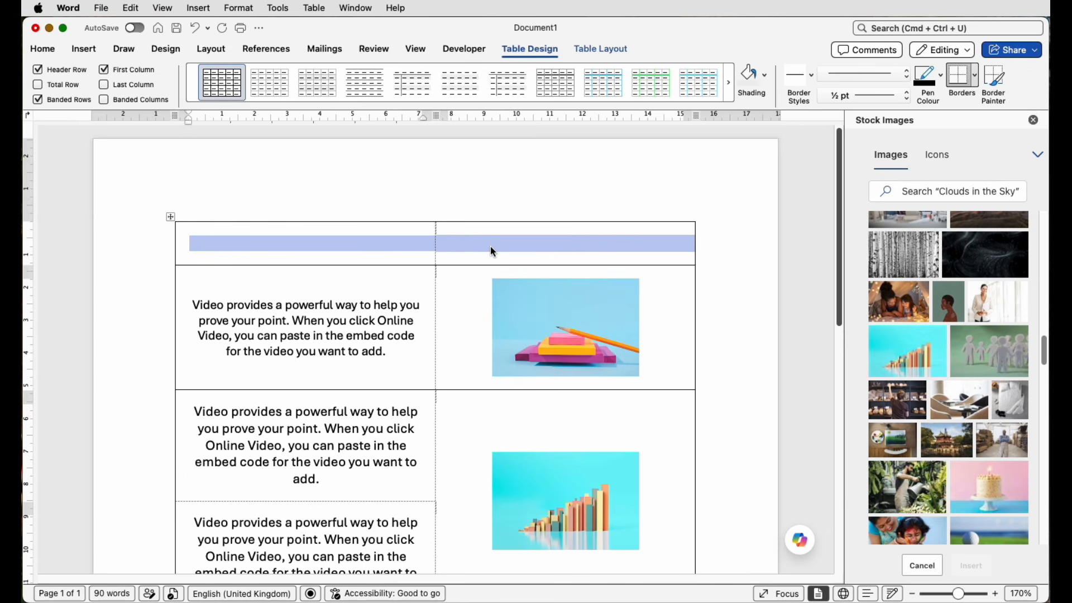
{"action": "left_click", "coordinate": [586, 51]}
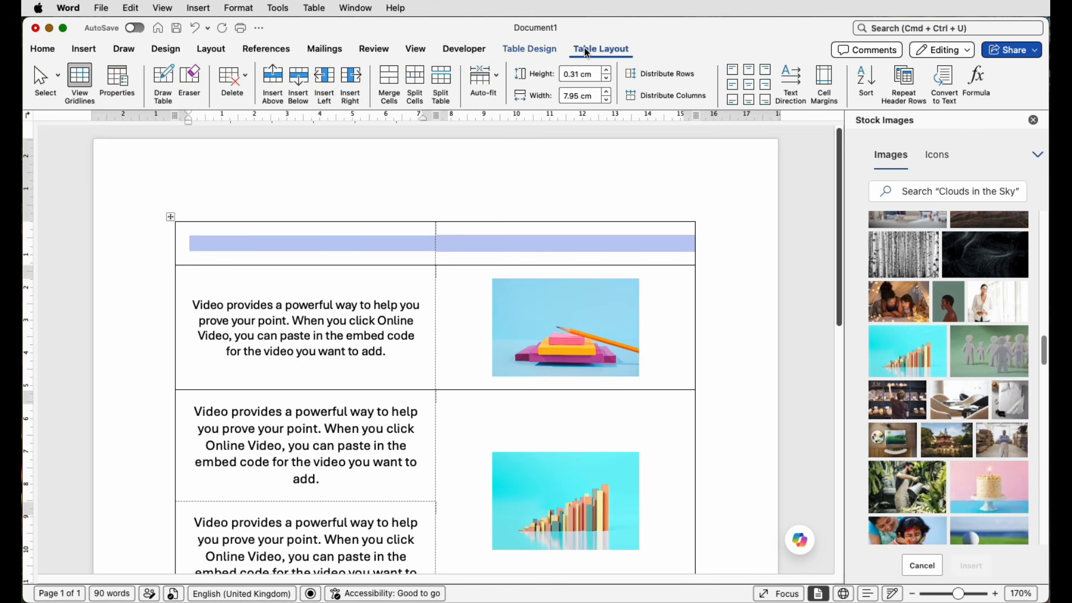
{"action": "left_click", "coordinate": [391, 78]}
{"action": "left_click", "coordinate": [441, 244]}
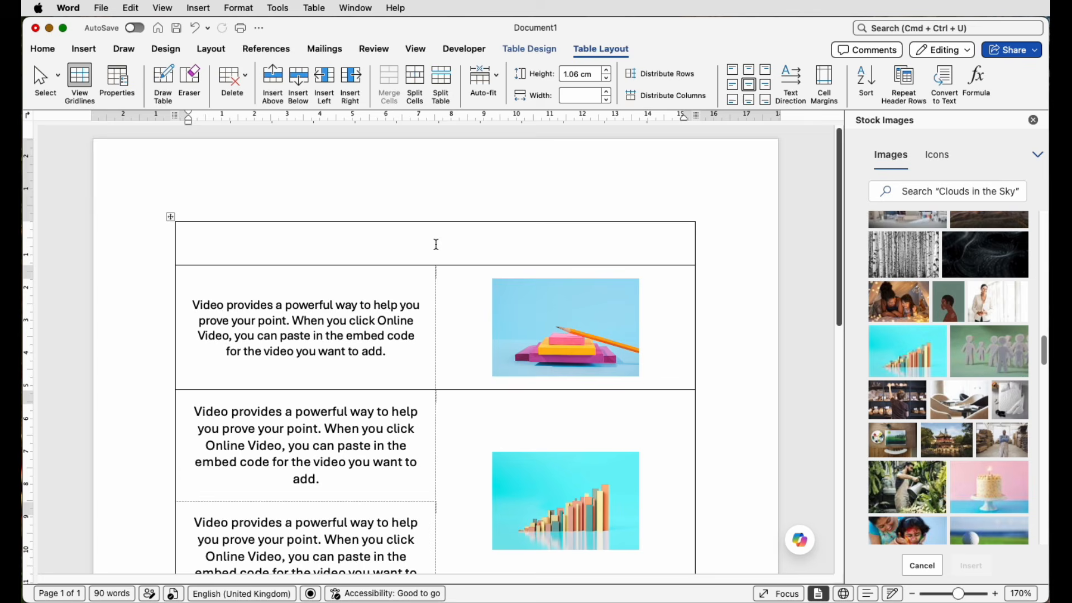
{"action": "type", "text": "Title of Table"}
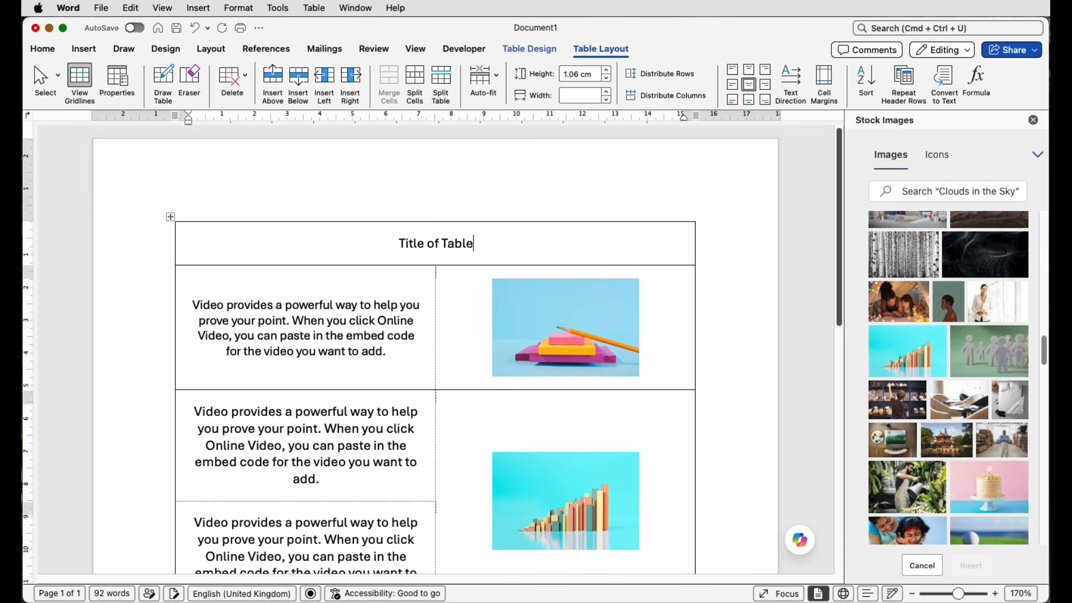
Format the "Title of Table" text in the Rastanty Cortez font at size 72.
{"action": "left_click_drag", "start_coordinate": [488, 242], "coordinate": [398, 244]}
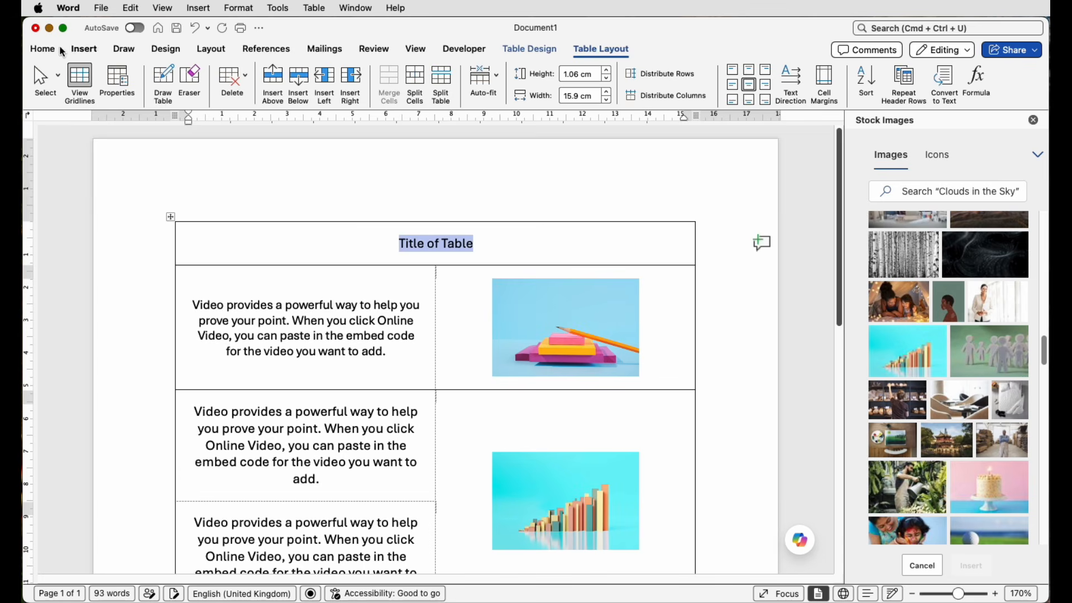
{"action": "left_click", "coordinate": [46, 54]}
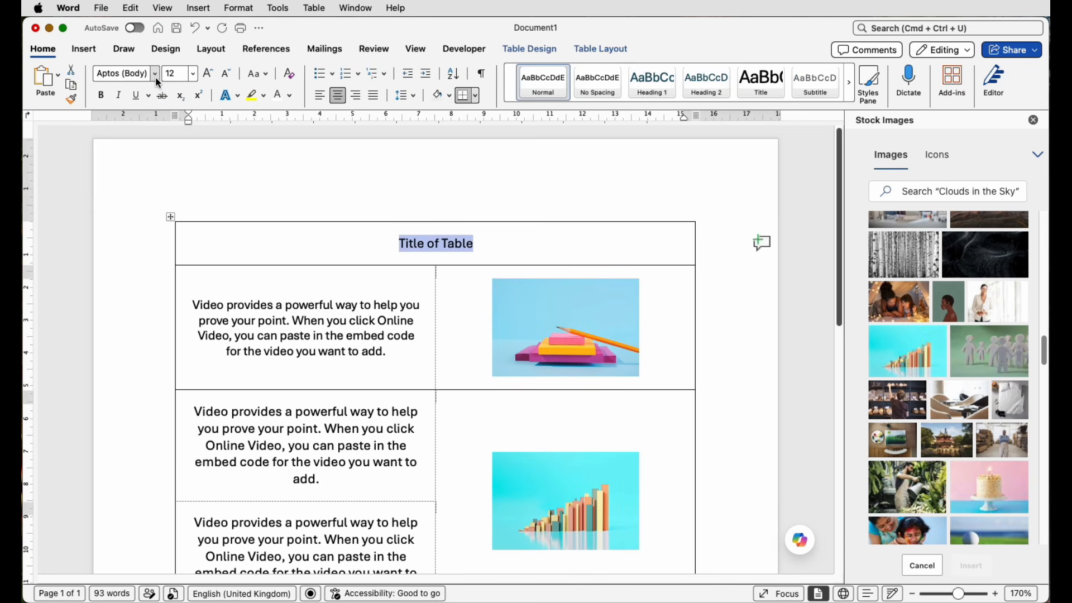
{"action": "left_click", "coordinate": [156, 77]}
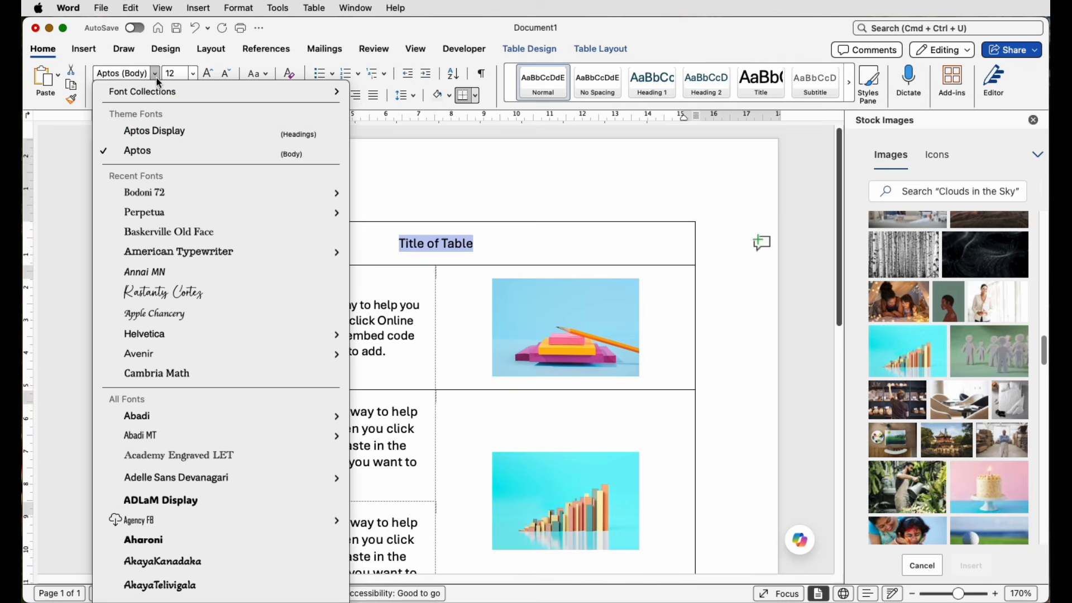
{"action": "left_click", "coordinate": [166, 292]}
{"action": "left_click", "coordinate": [208, 74]}
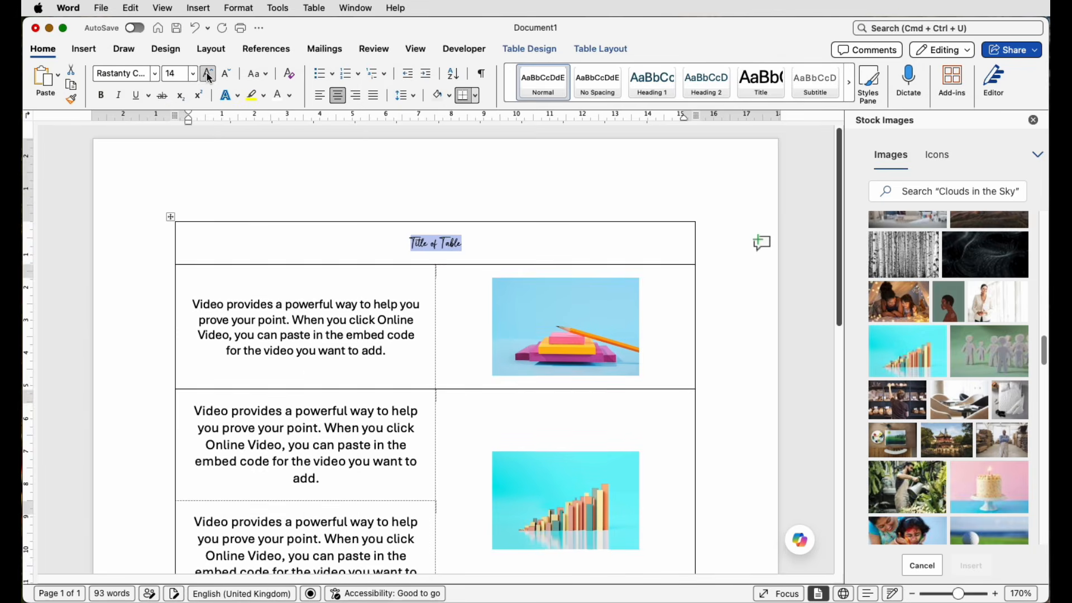
{"action": "left_click", "coordinate": [209, 75]}
{"action": "left_click", "coordinate": [209, 74]}
{"action": "left_click", "coordinate": [208, 74]}
{"action": "left_click", "coordinate": [208, 73]}
{"action": "left_click", "coordinate": [208, 74]}
{"action": "left_click", "coordinate": [207, 73]}
{"action": "left_click", "coordinate": [208, 74]}
{"action": "left_click", "coordinate": [207, 74]}
{"action": "left_click", "coordinate": [207, 73]}
{"action": "left_click", "coordinate": [208, 73]}
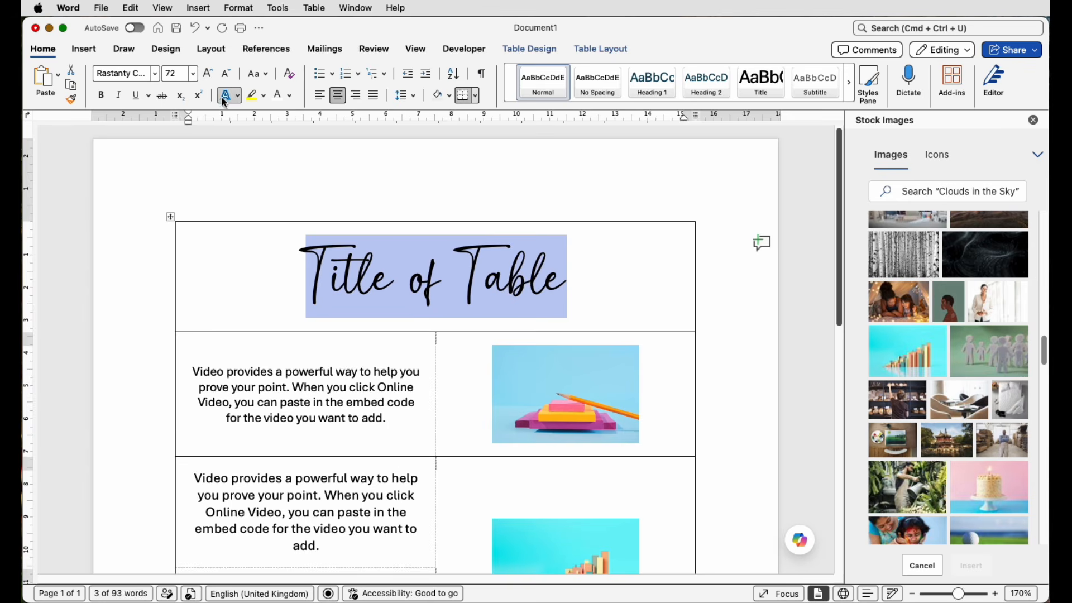
{"action": "left_click", "coordinate": [642, 282]}
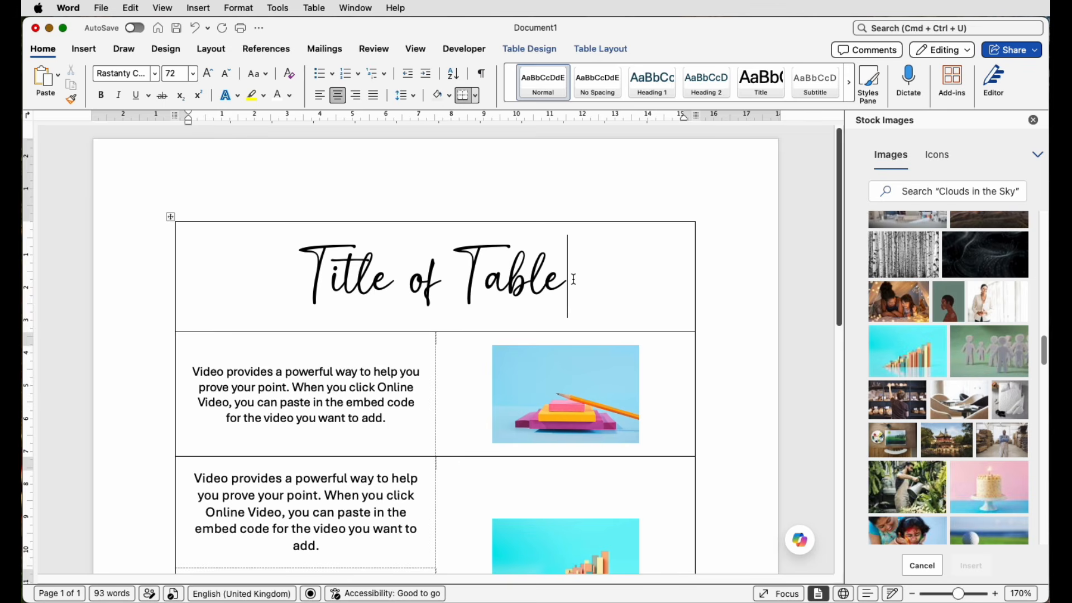
Remove all borders from the title cell.
{"action": "left_click", "coordinate": [546, 52]}
{"action": "left_click", "coordinate": [974, 84]}
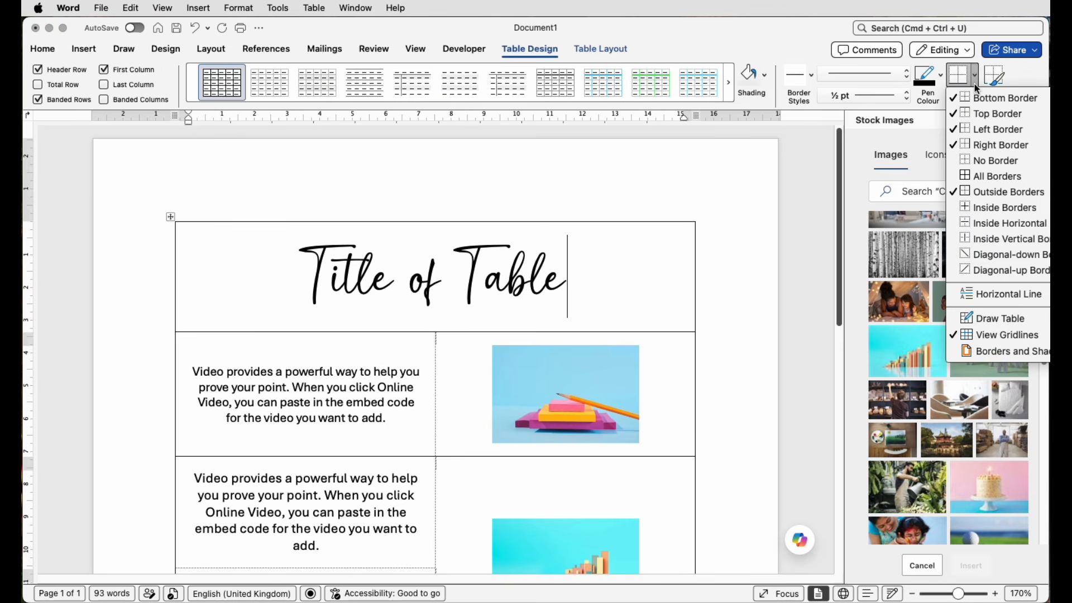
{"action": "left_click", "coordinate": [986, 161]}
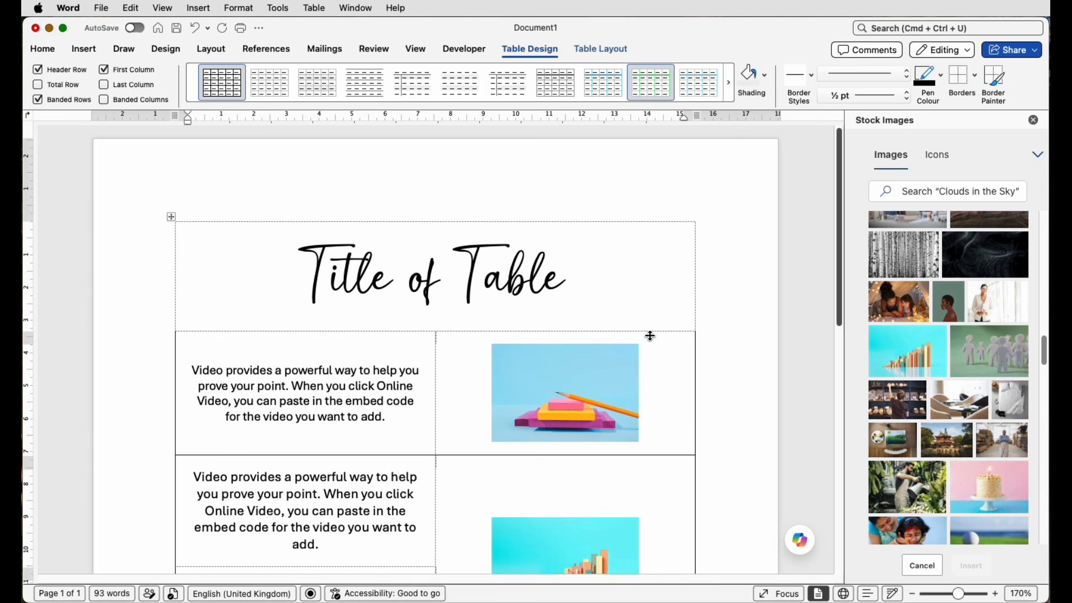
Add a bottom border to the title cell and turn off the display of the table's gridlines.
{"action": "left_click", "coordinate": [975, 82]}
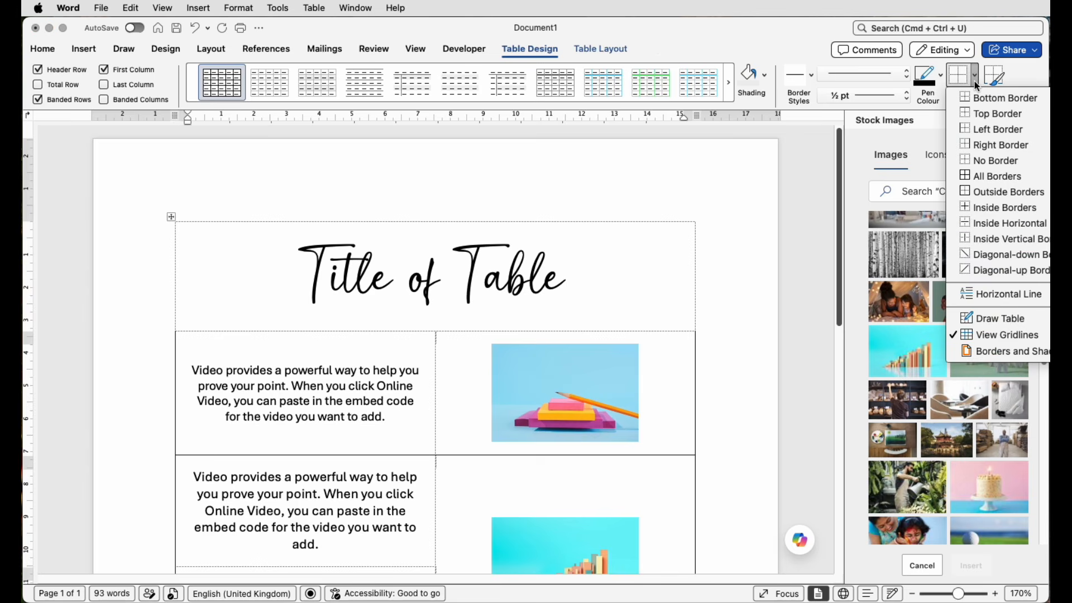
{"action": "left_click", "coordinate": [979, 96]}
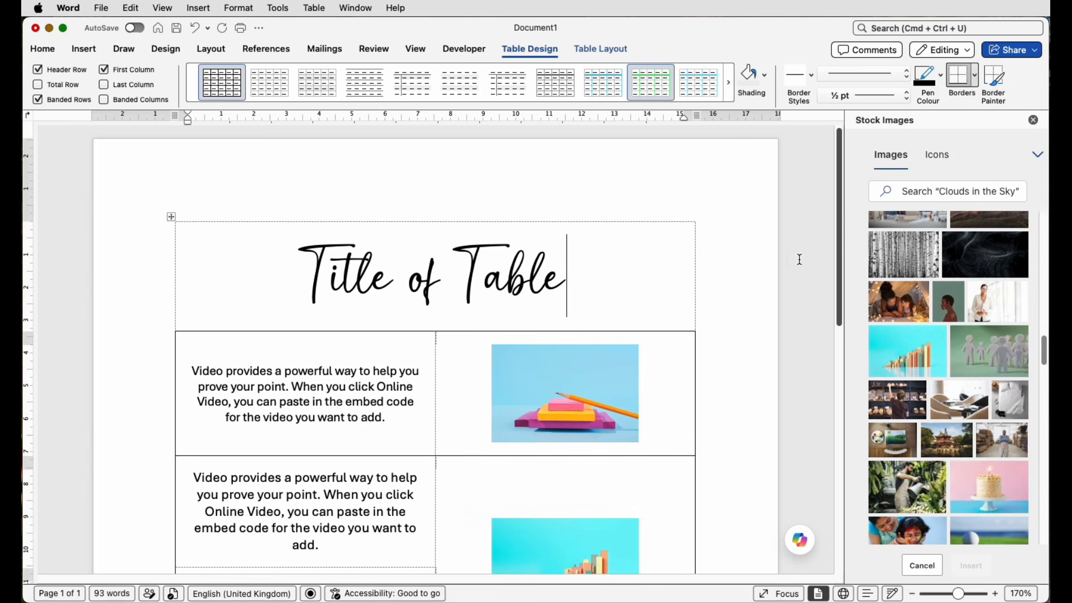
{"action": "left_click", "coordinate": [734, 297]}
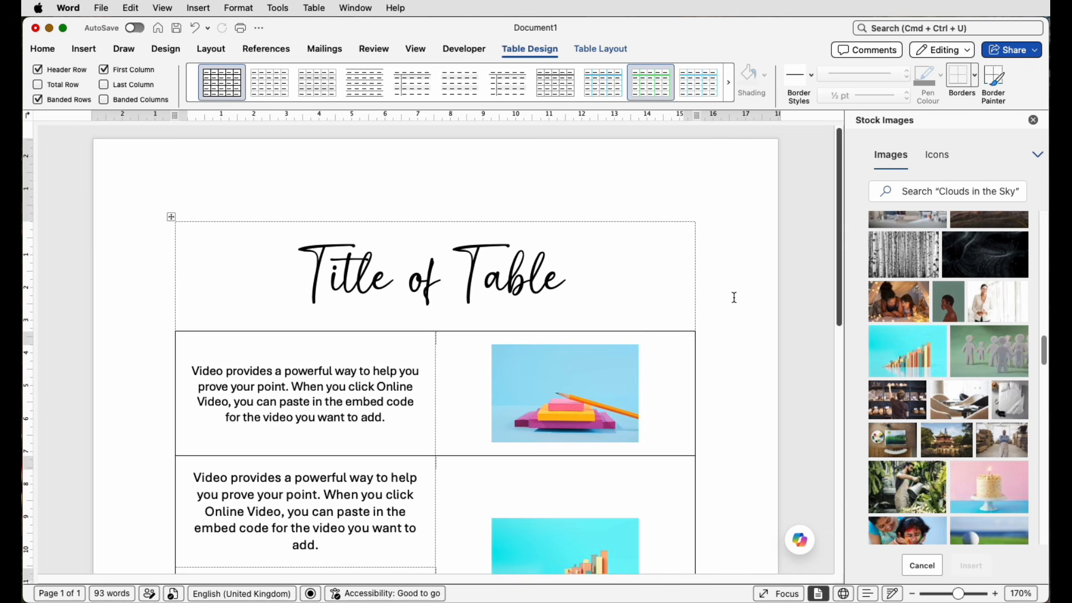
{"action": "left_click", "coordinate": [976, 80]}
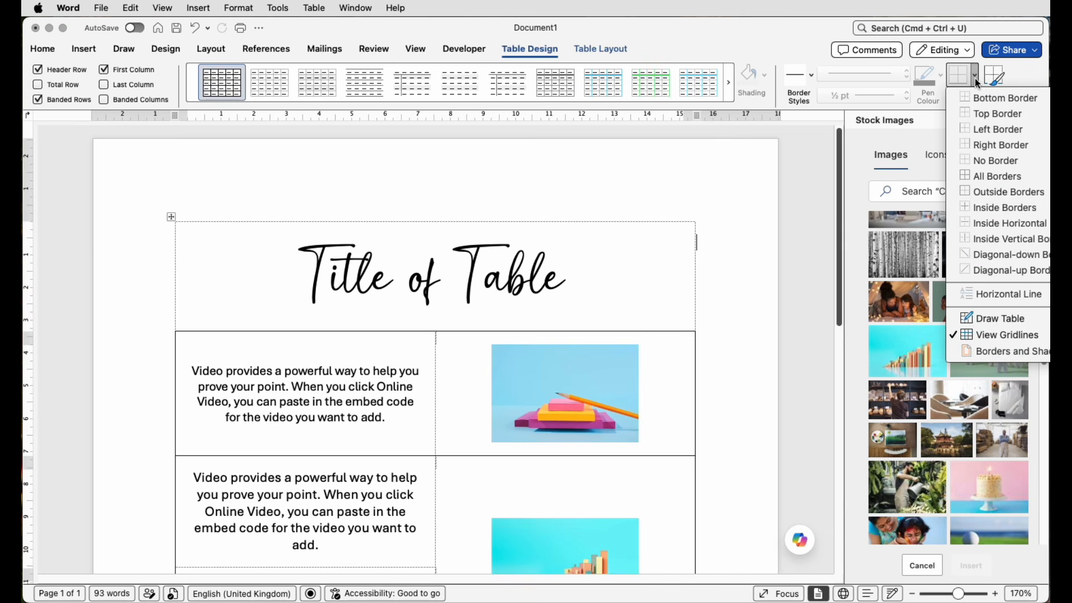
{"action": "left_click", "coordinate": [978, 337]}
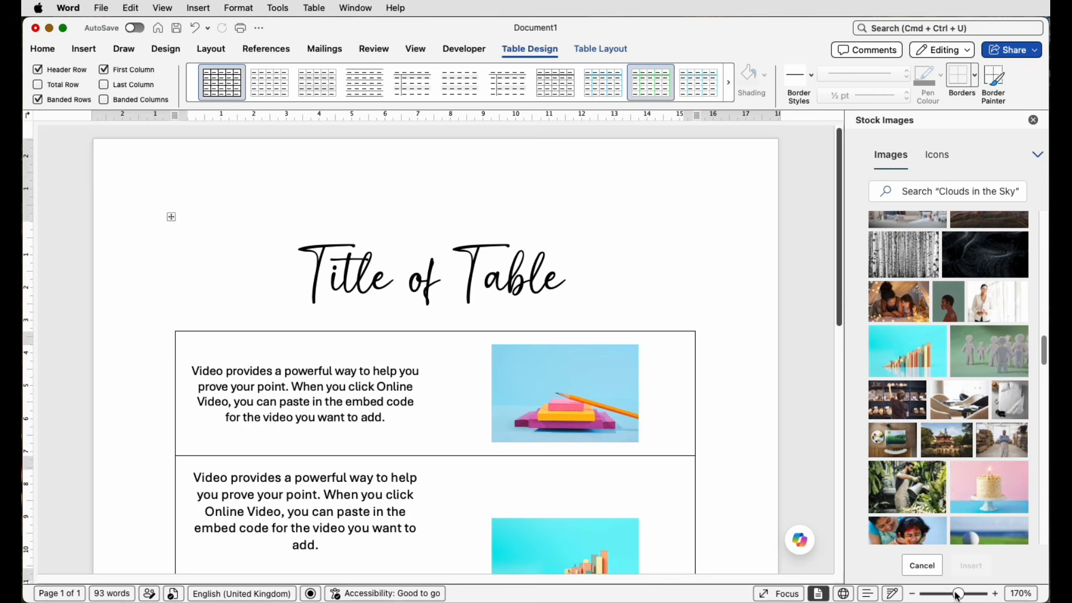
Select the whole table and set the border pen to standard red with a 6 pt line weight.
{"action": "left_click_drag", "start_coordinate": [958, 595], "coordinate": [955, 596]}
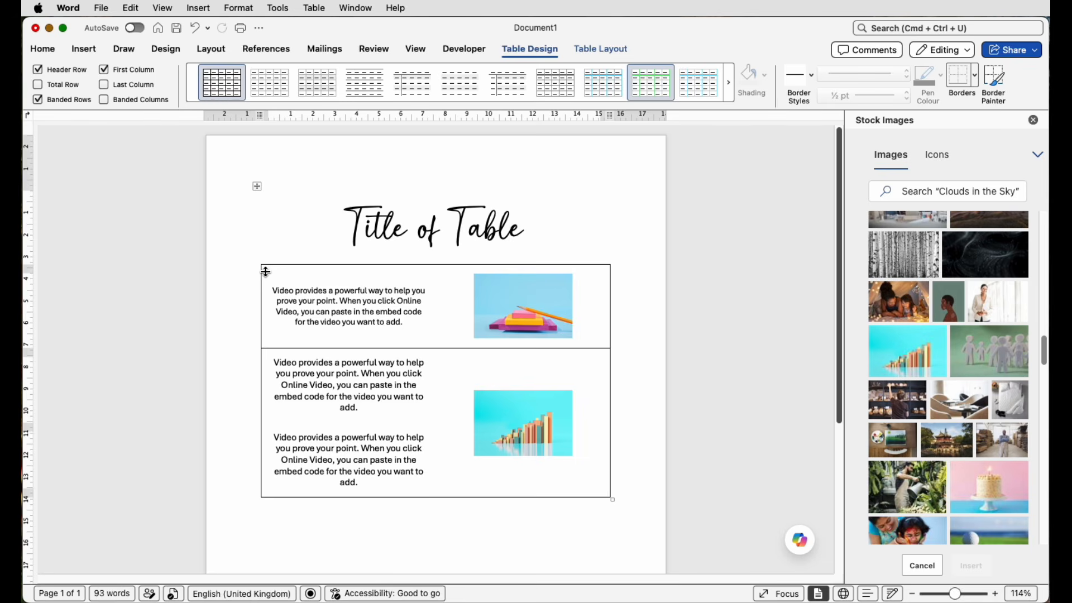
{"action": "left_click", "coordinate": [257, 186]}
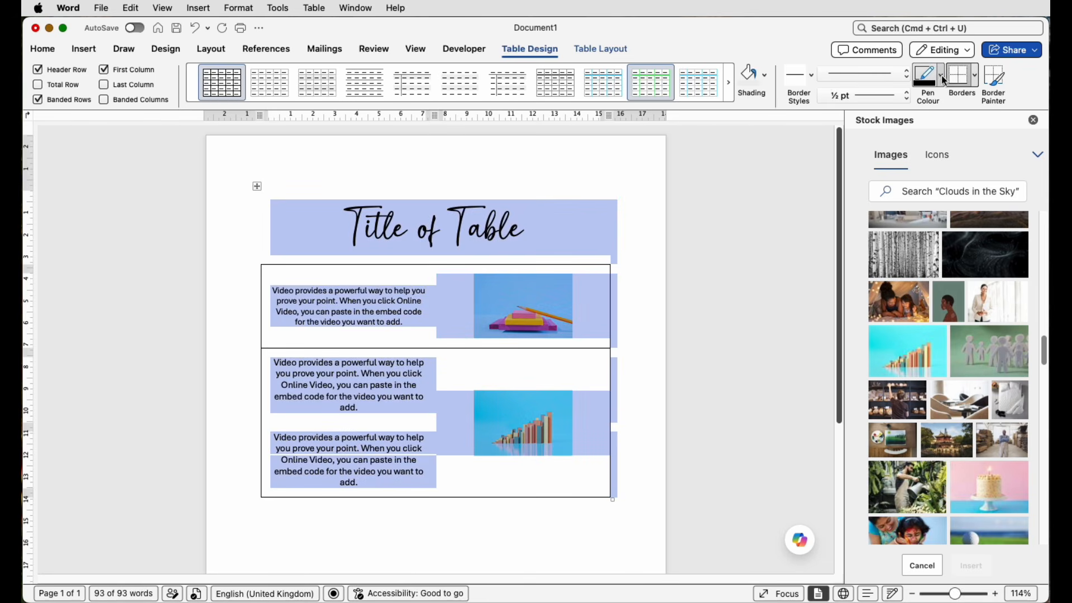
{"action": "left_click", "coordinate": [942, 78]}
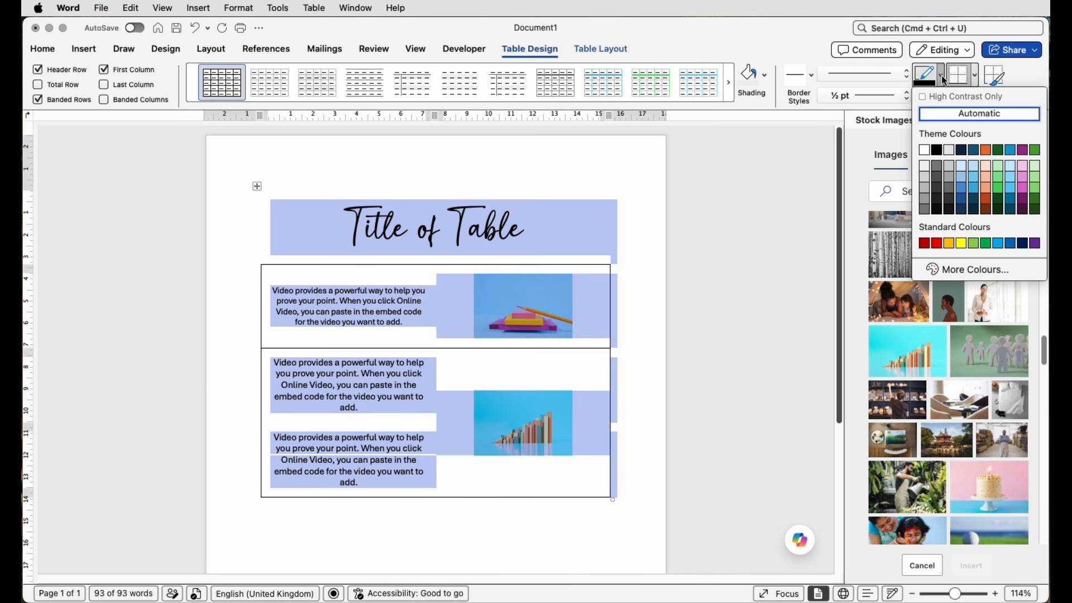
{"action": "left_click", "coordinate": [937, 243]}
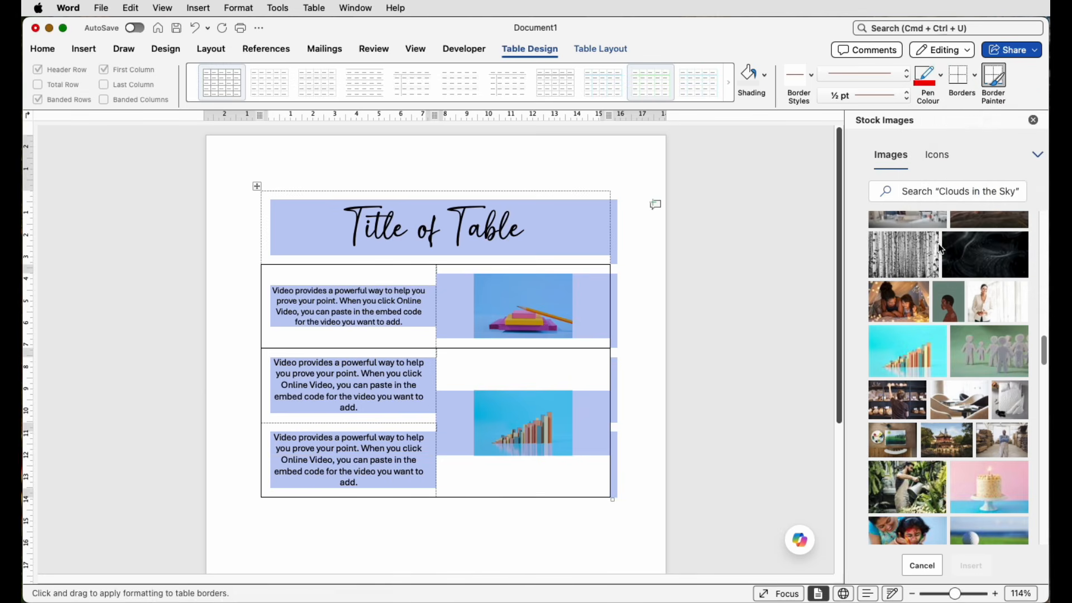
{"action": "left_click", "coordinate": [909, 104]}
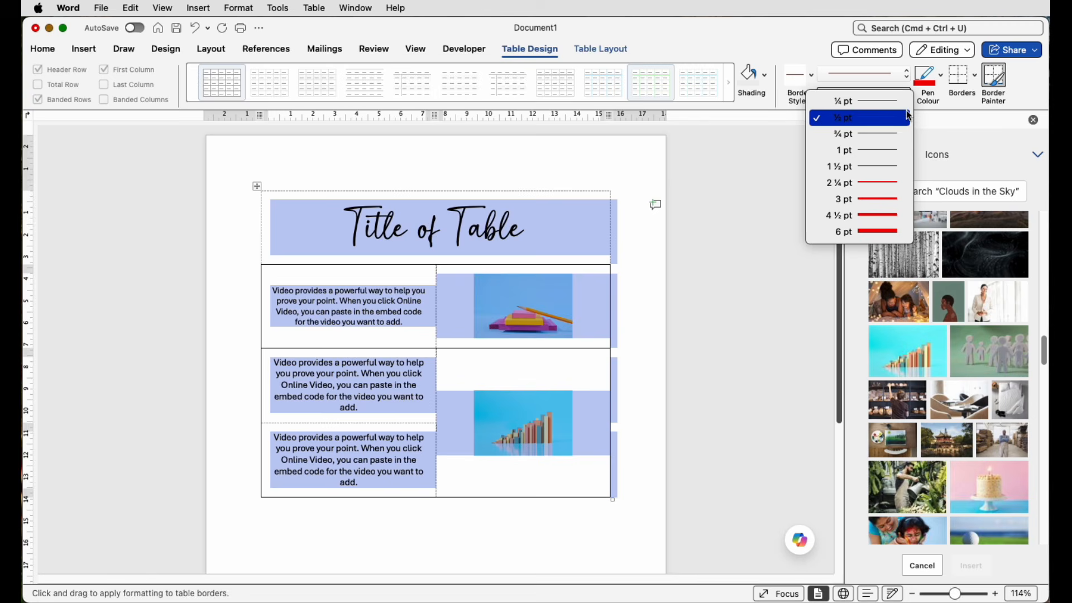
{"action": "left_click", "coordinate": [871, 237]}
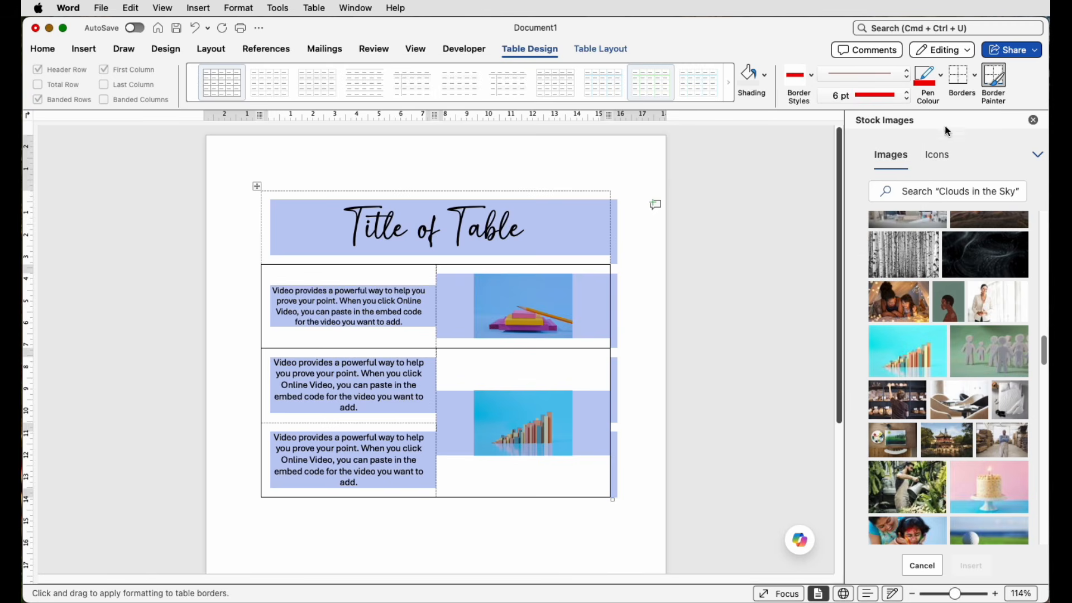